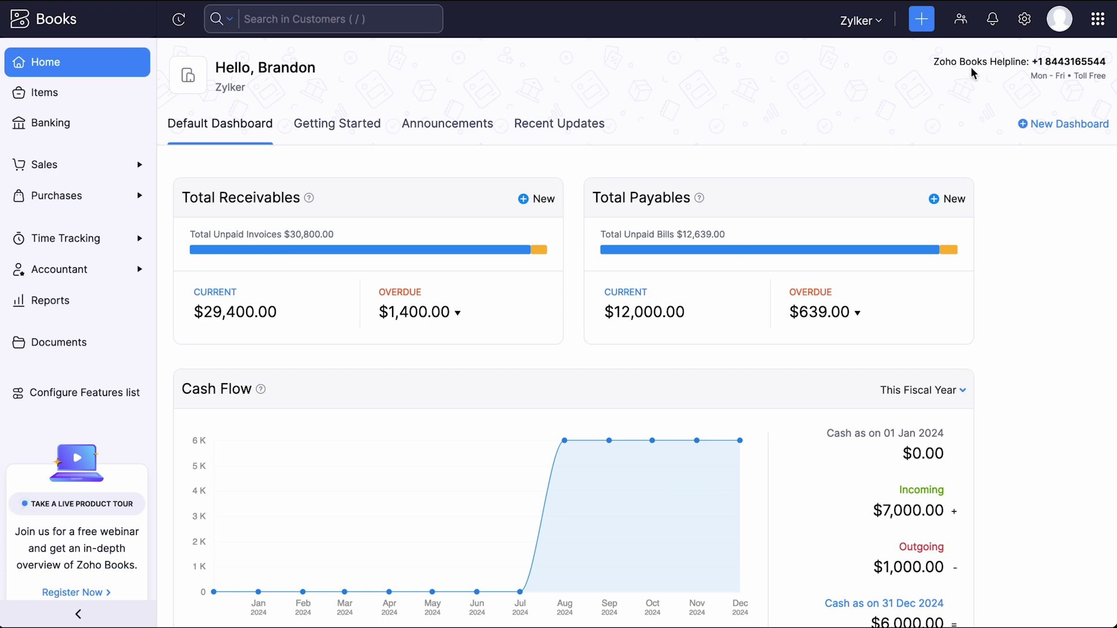
# Open the Zoho Apps integration settings and start connecting Zoho Projects
pyautogui.click(1028, 24)
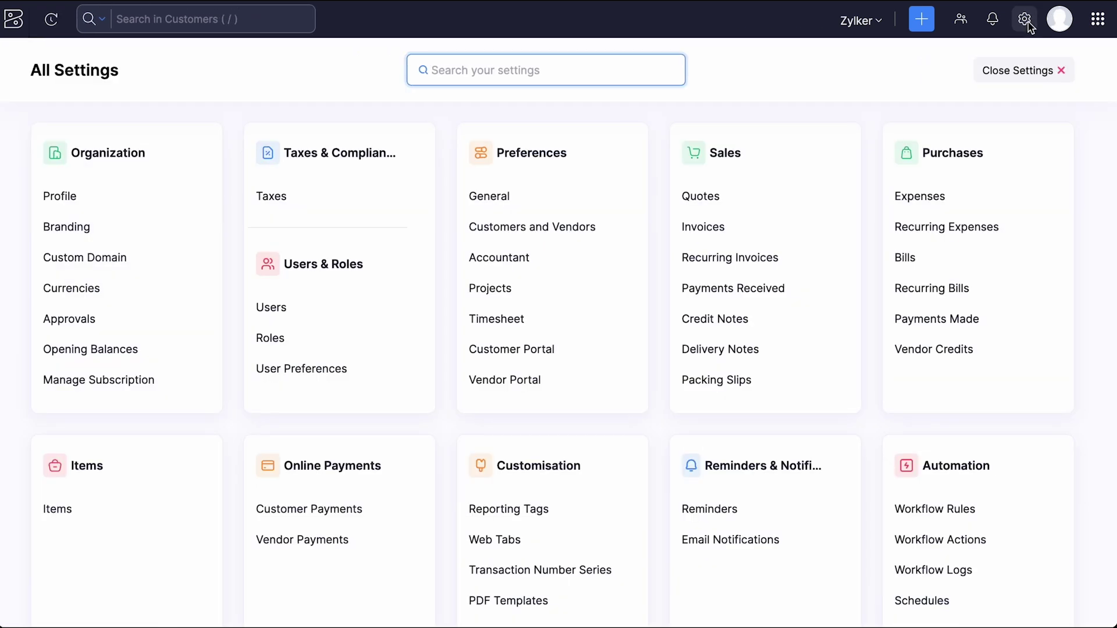
pyautogui.scroll(-5, 658, 435)
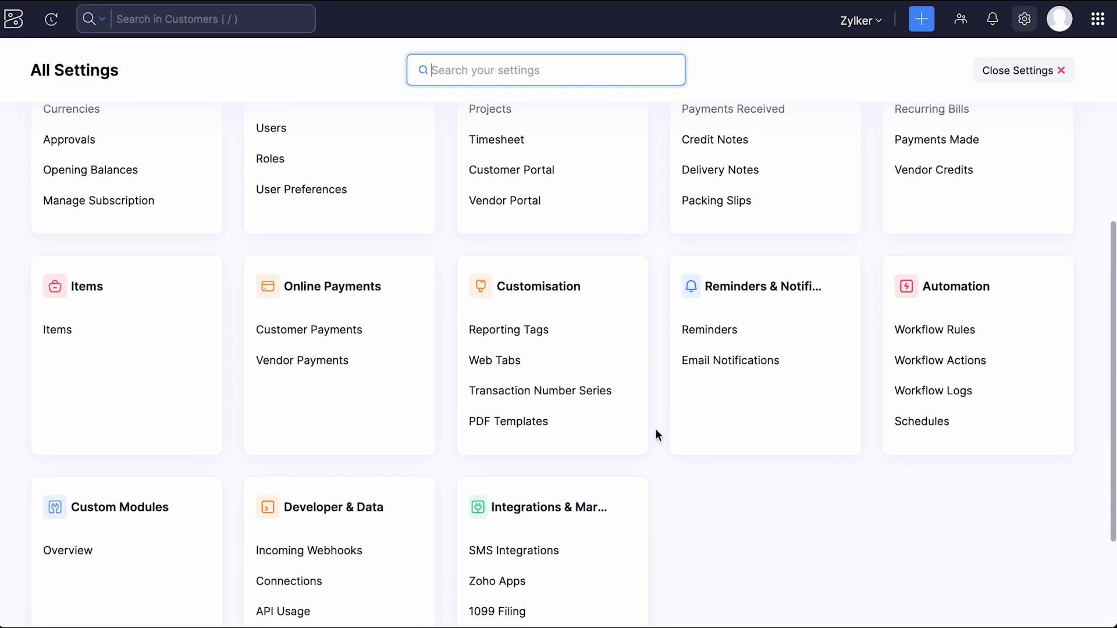
pyautogui.click(538, 455)
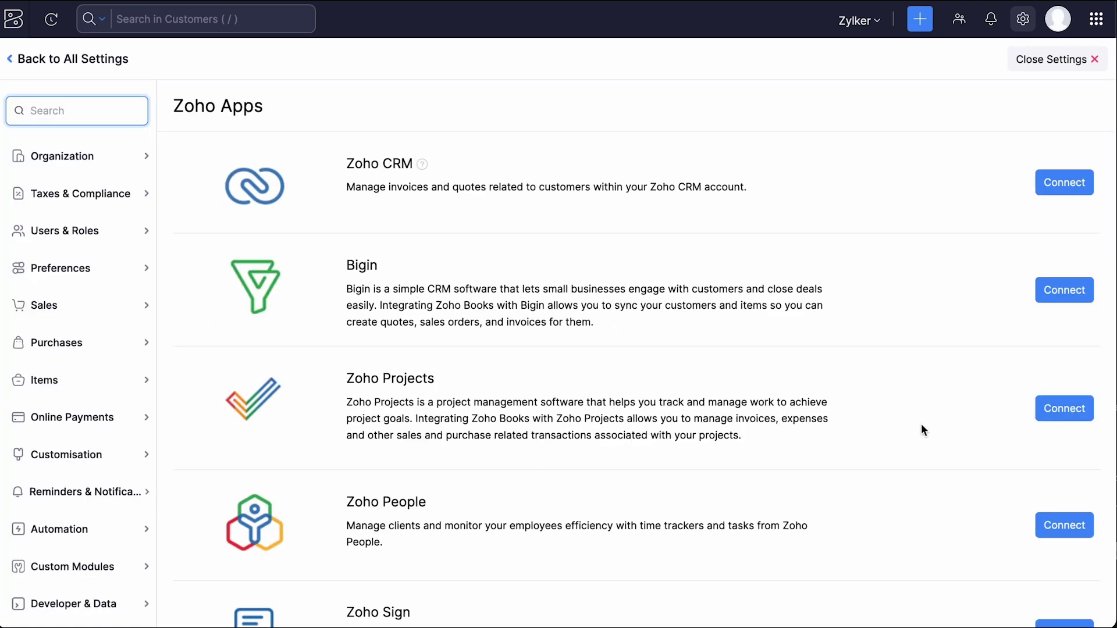
pyautogui.click(1046, 416)
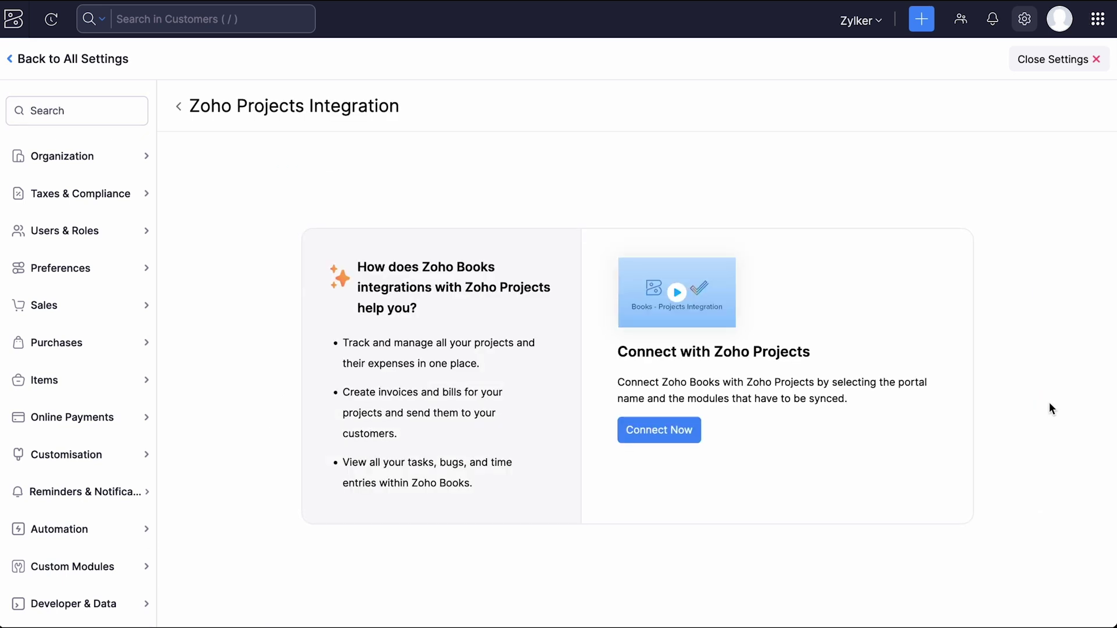
pyautogui.click(672, 429)
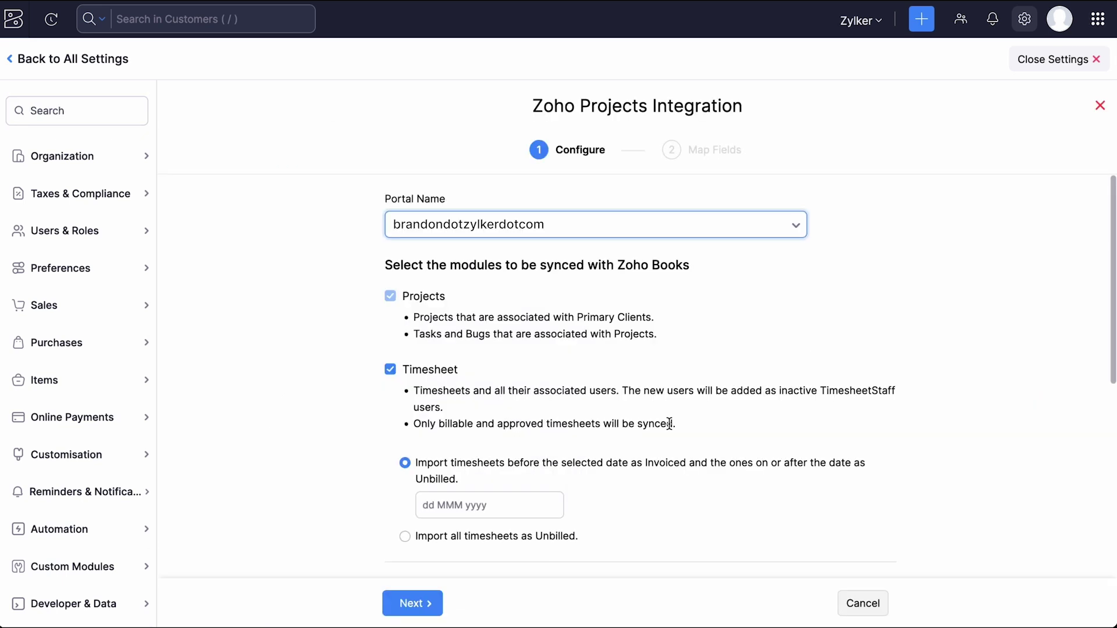
# Select the portal and import timesheets before 25 Aug 2024 as Invoiced and those on or after it as Unbilled
pyautogui.click(716, 225)
pyautogui.click(695, 289)
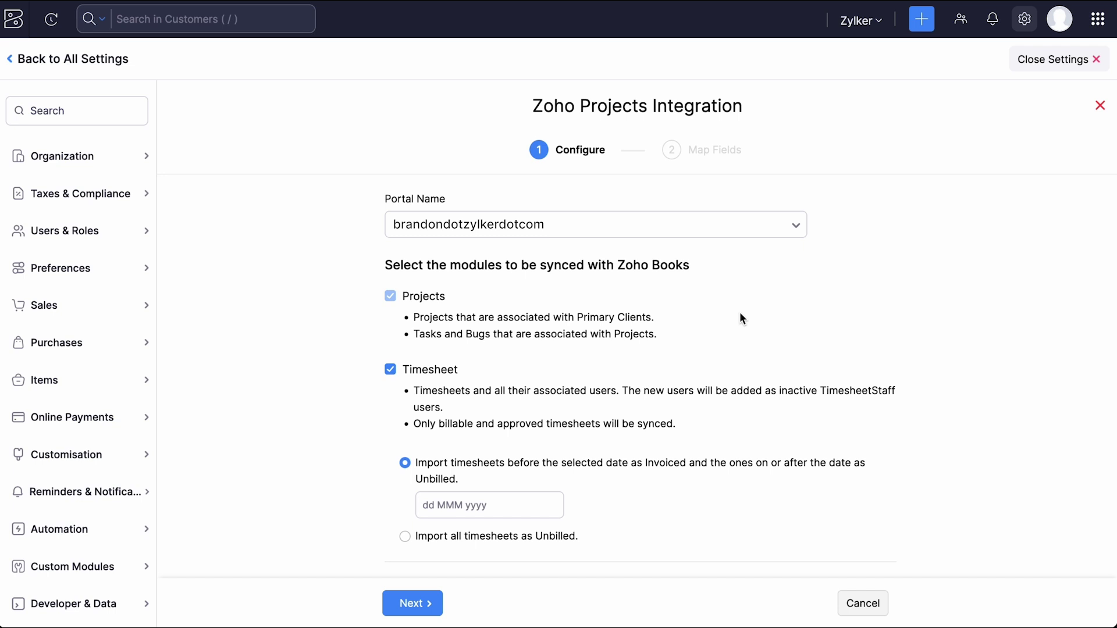
pyautogui.scroll(-2, 741, 314)
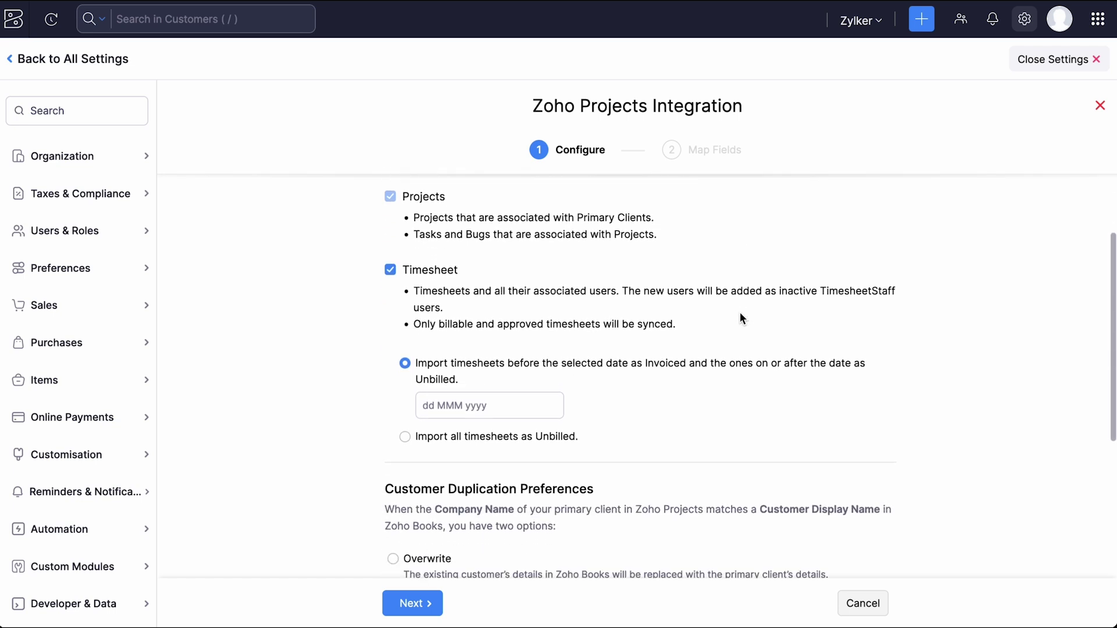
pyautogui.click(519, 406)
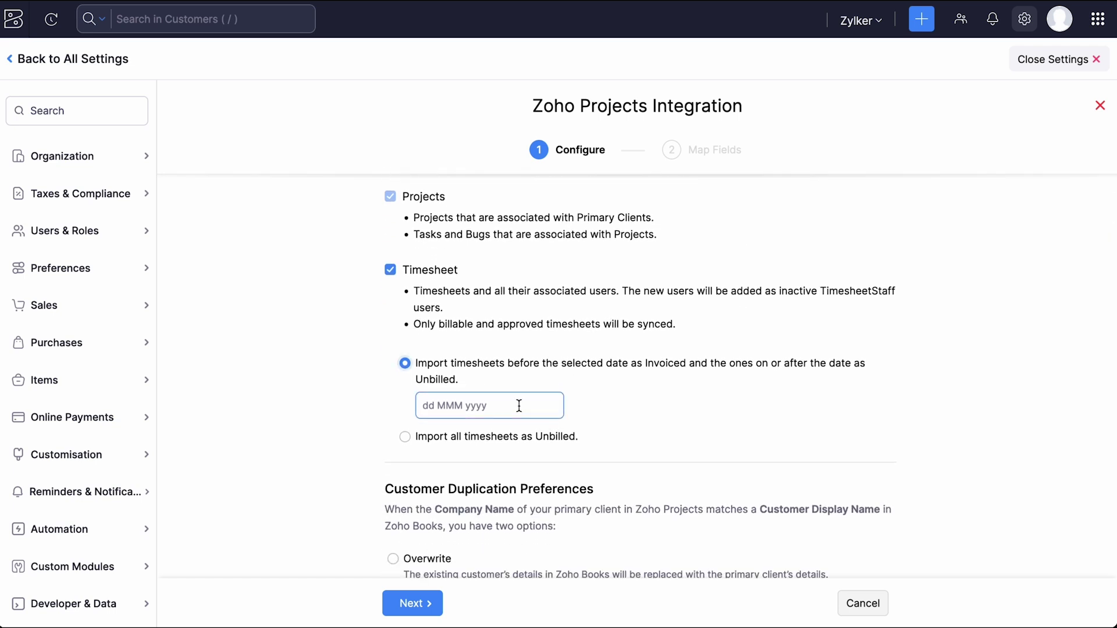
pyautogui.click(519, 406)
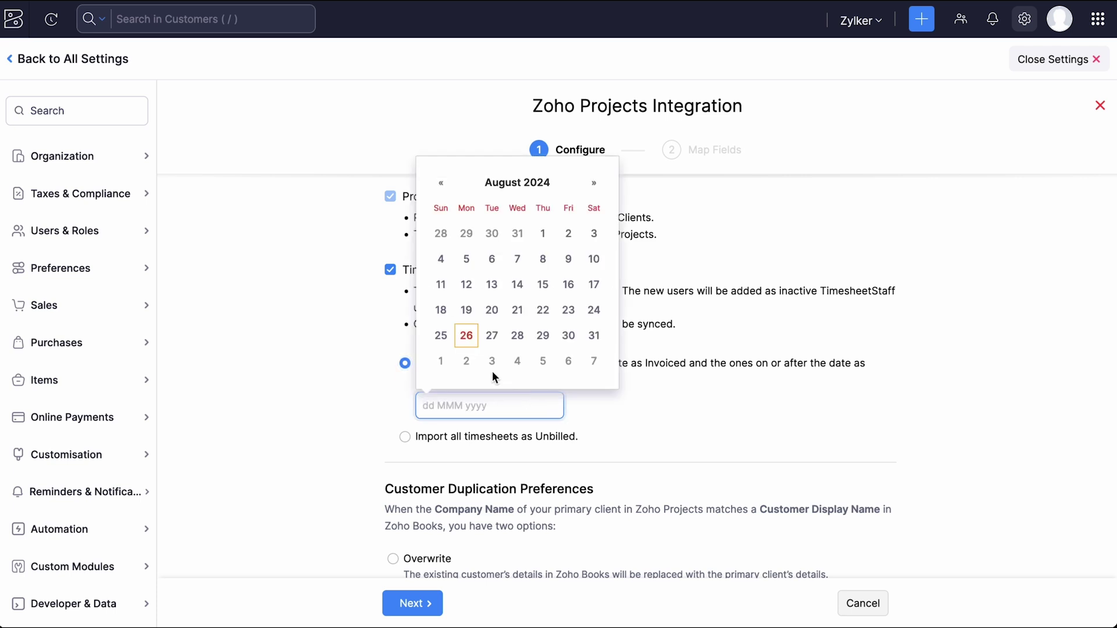
pyautogui.click(450, 341)
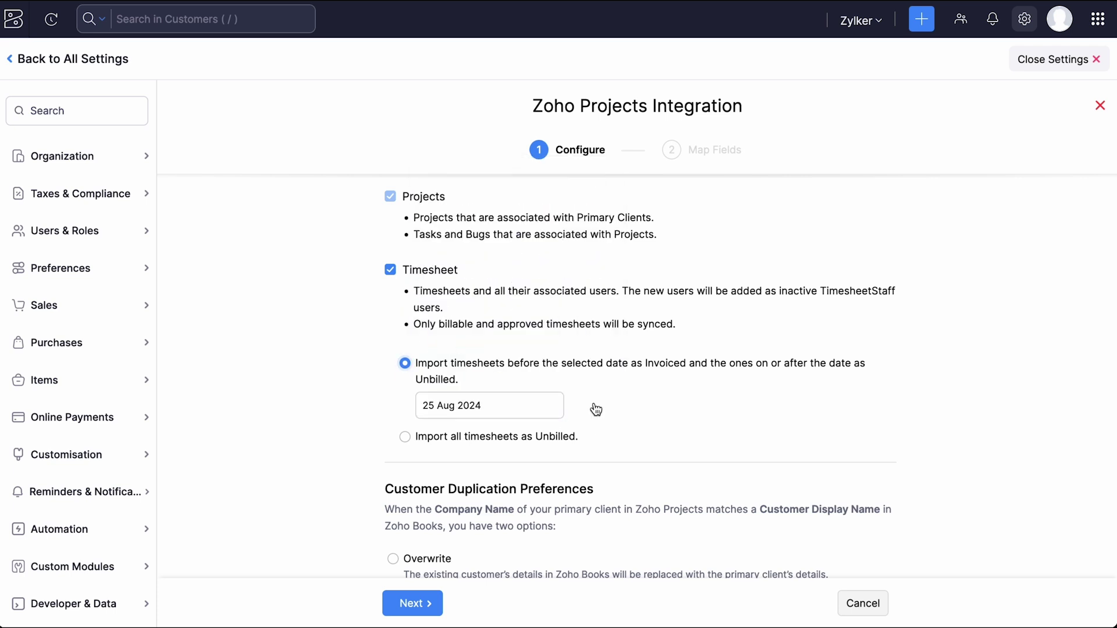
pyautogui.click(537, 442)
pyautogui.click(508, 368)
# Set the customer duplication preference to Overwrite and proceed to the field mapping stage
pyautogui.scroll(-3, 642, 429)
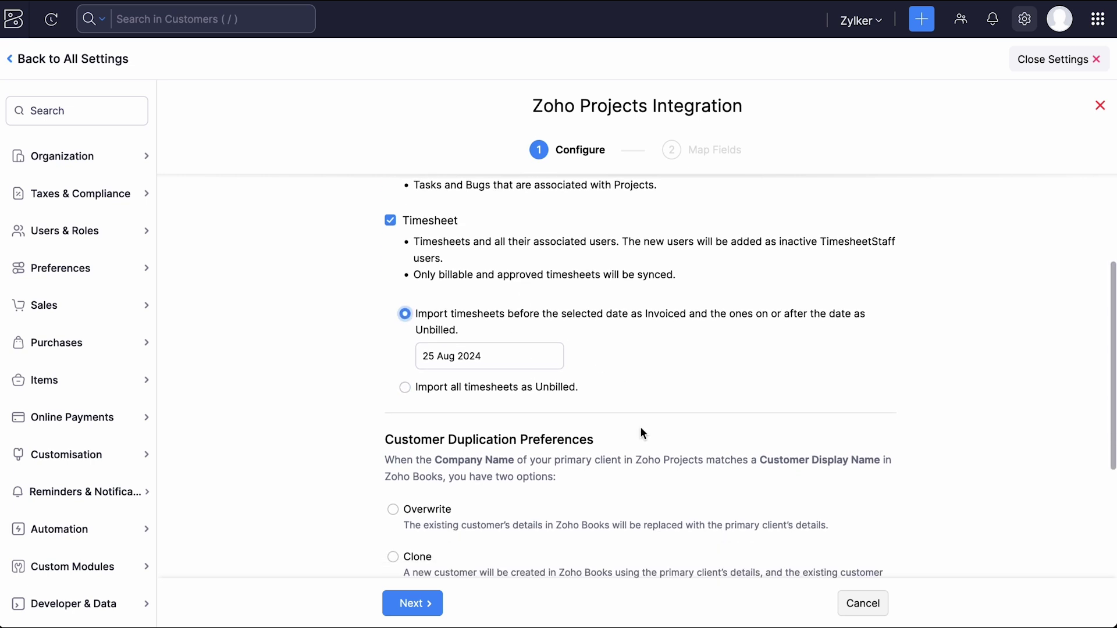
pyautogui.scroll(-1, 643, 433)
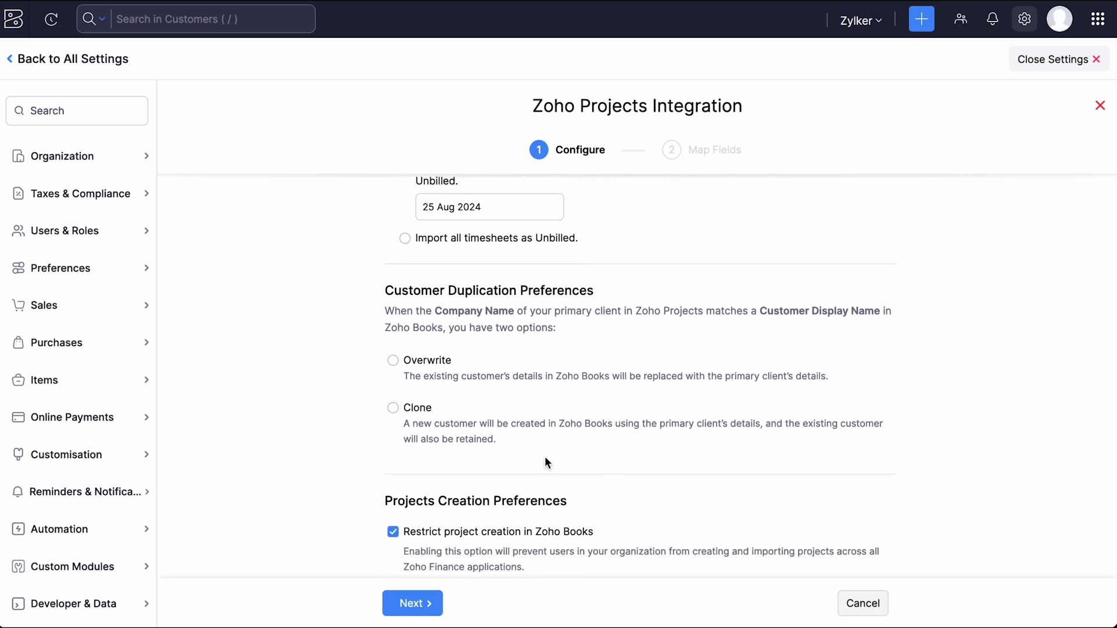
pyautogui.click(393, 407)
pyautogui.click(442, 367)
pyautogui.scroll(-1, 655, 469)
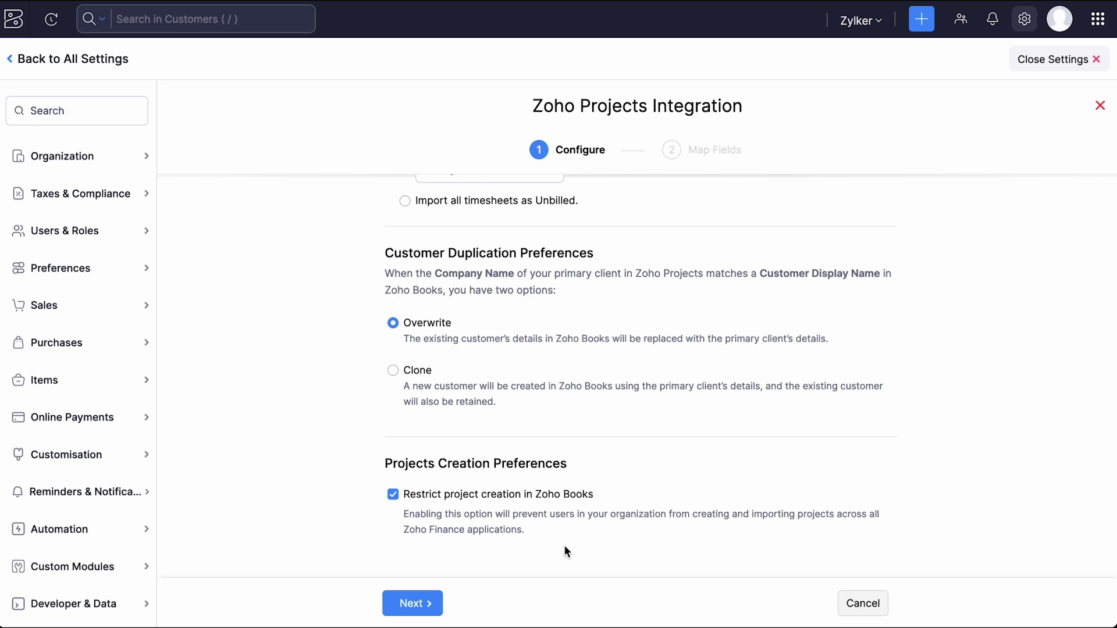
pyautogui.click(410, 605)
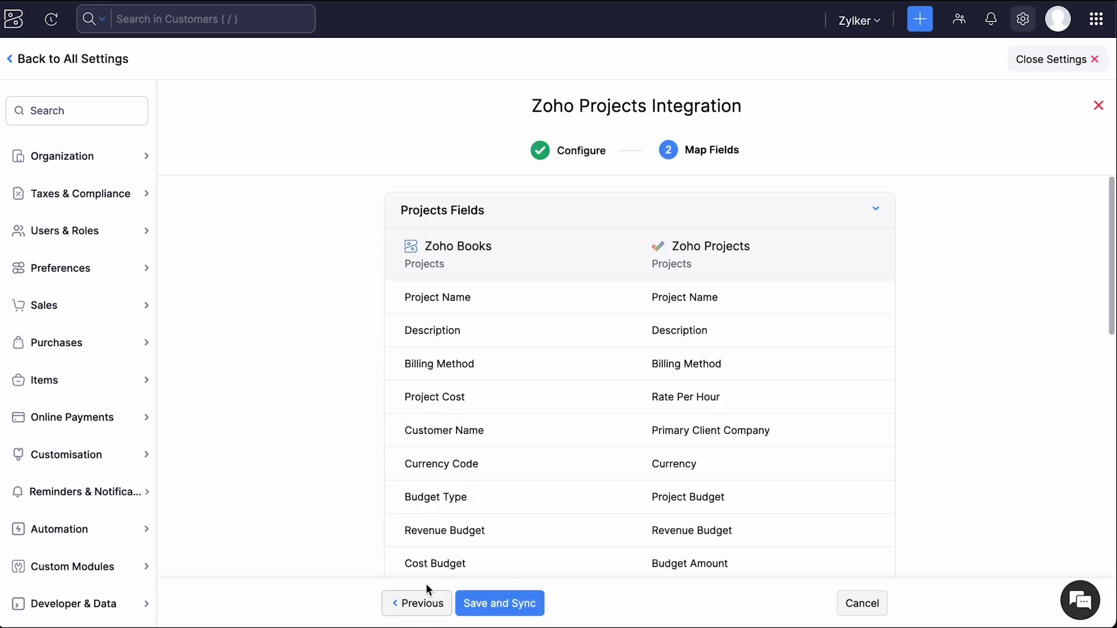
# Map the Completed on project custom field to the Completed on field in Zoho Projects
pyautogui.scroll(-4, 628, 496)
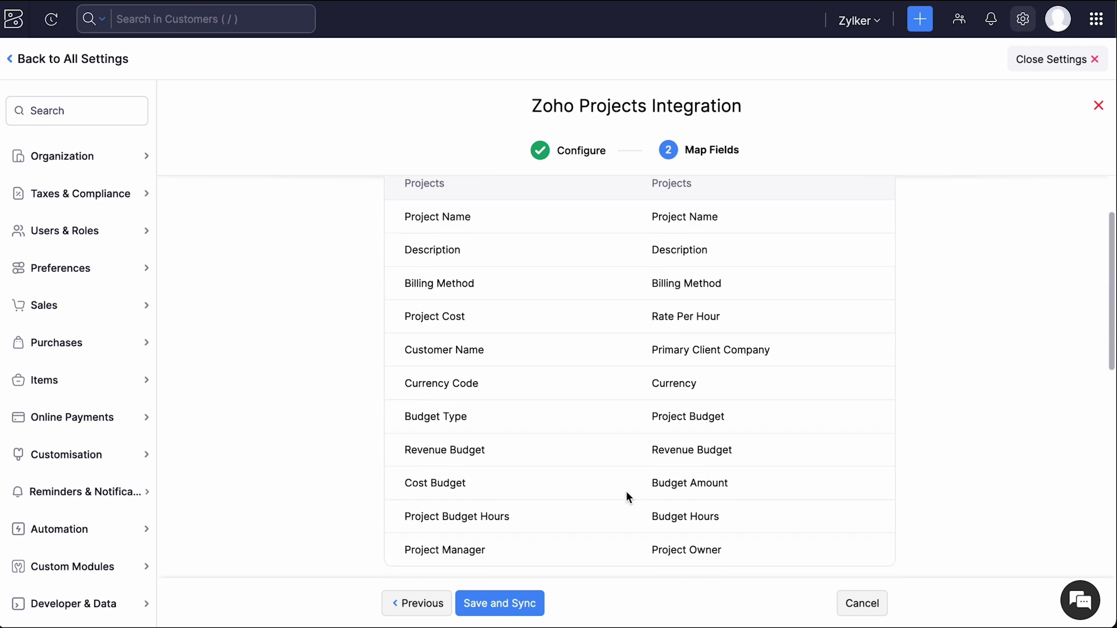
pyautogui.scroll(-3, 626, 491)
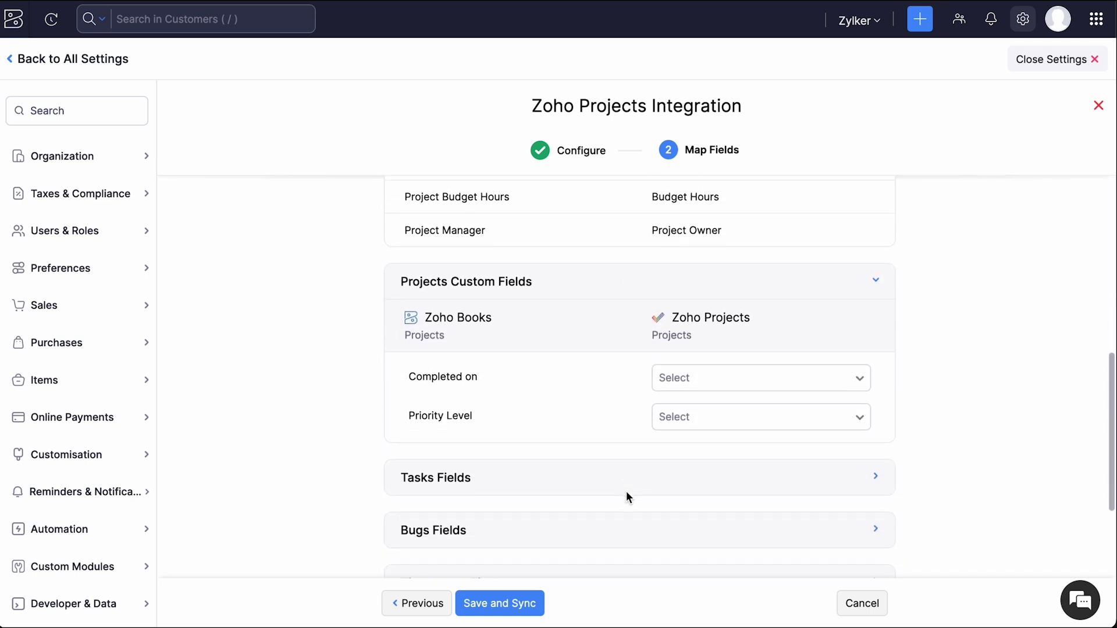
pyautogui.click(732, 386)
pyautogui.scroll(-3, 748, 509)
pyautogui.scroll(-5, 751, 516)
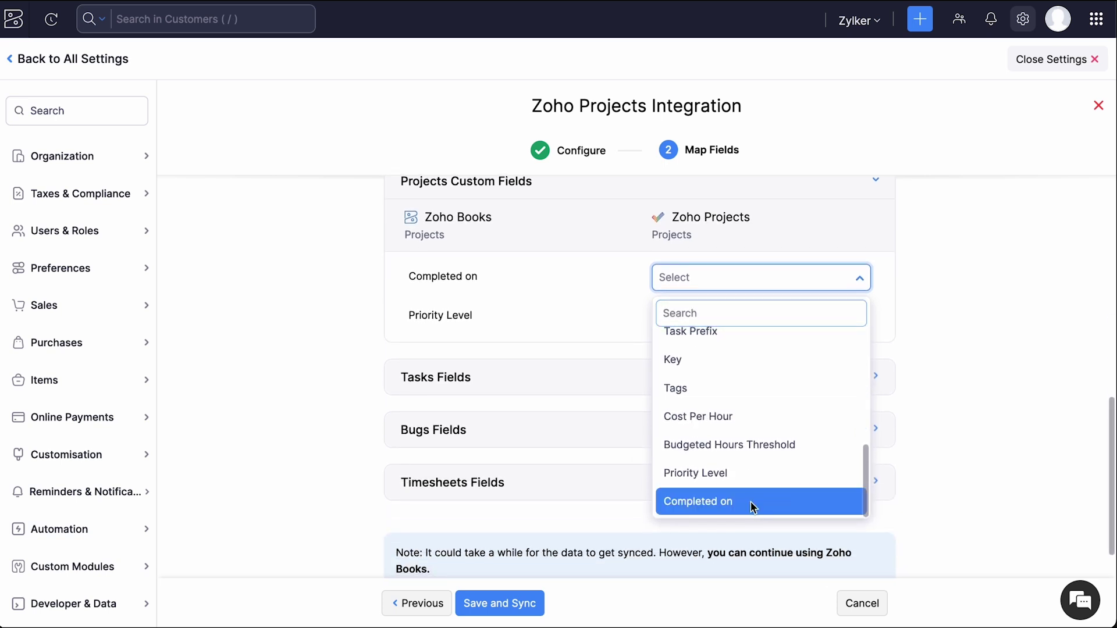
pyautogui.click(750, 501)
# Map the Priority Level custom field to Priority Level in Zoho Projects, and save and sync the integration
pyautogui.click(745, 319)
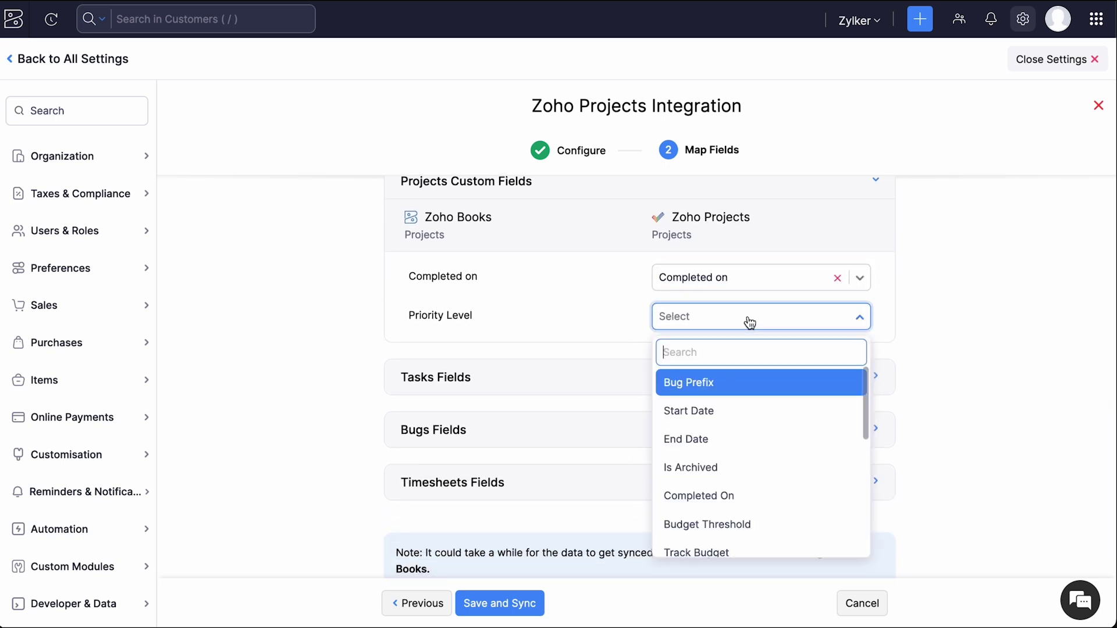
pyautogui.scroll(-2, 751, 497)
pyautogui.scroll(-3, 752, 495)
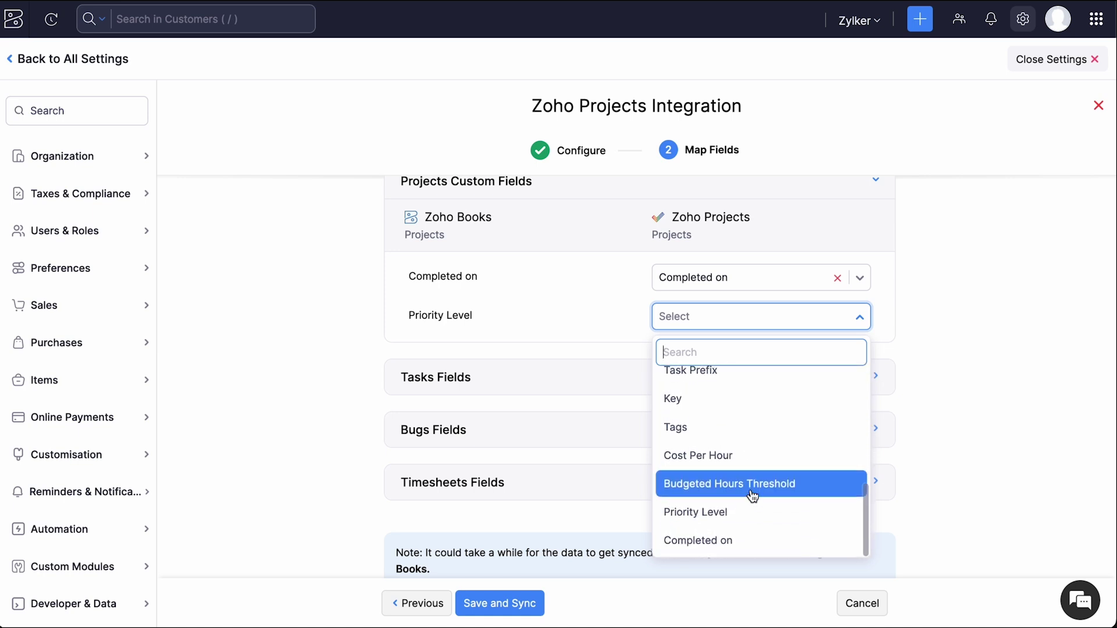
pyautogui.click(745, 516)
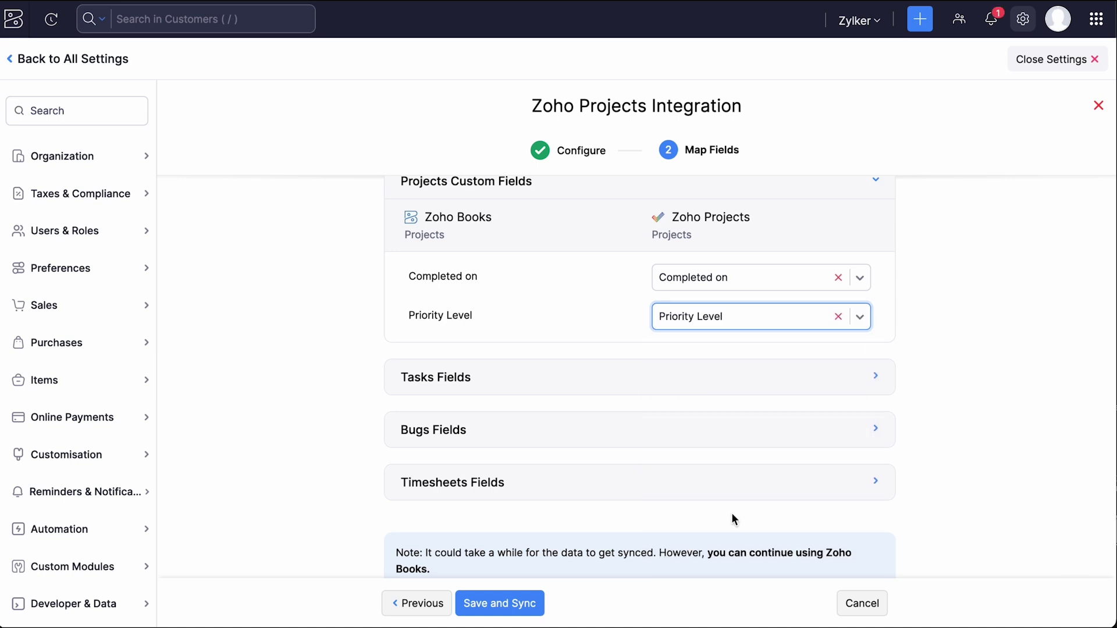
pyautogui.click(744, 377)
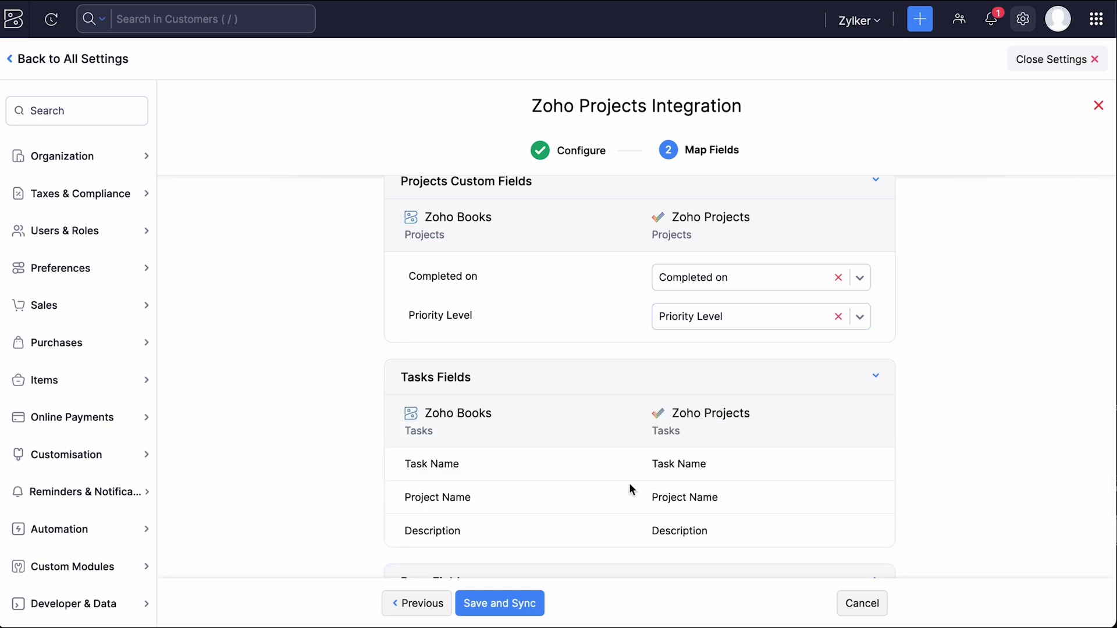
pyautogui.click(522, 604)
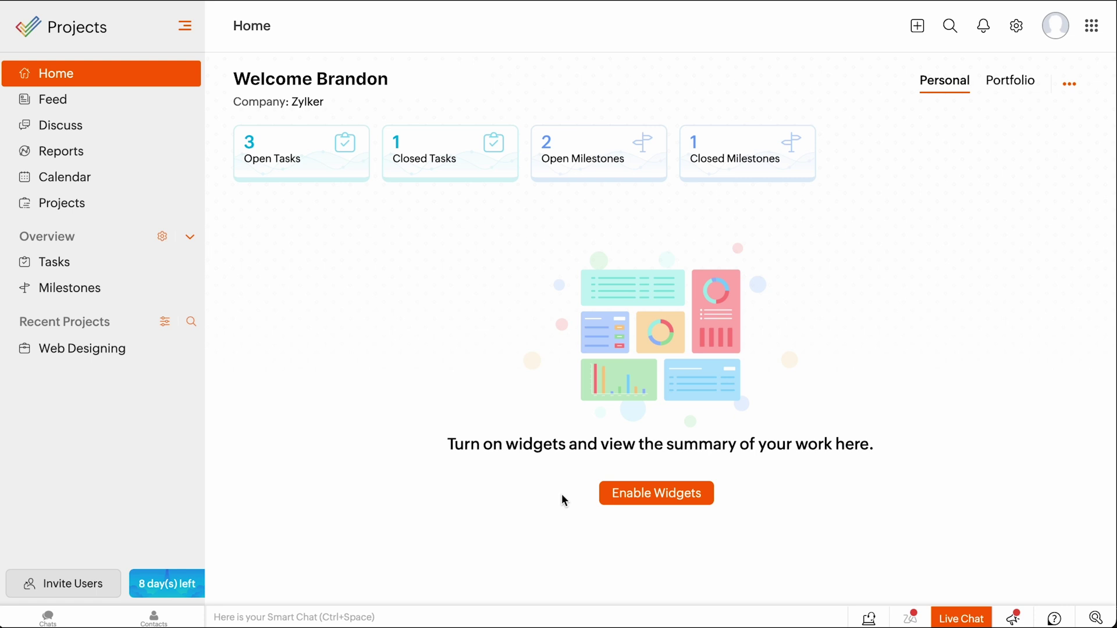
# In Zoho Projects, open the Web Designing project and enable the Finance tab for portal users
pyautogui.click(165, 358)
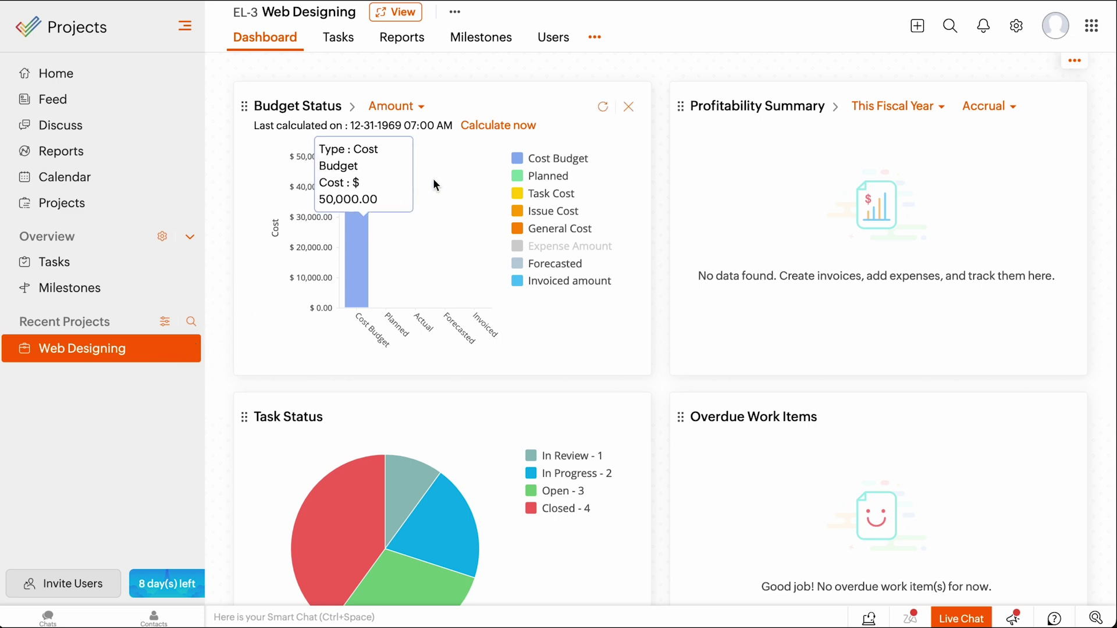
pyautogui.moveTo(601, 46)
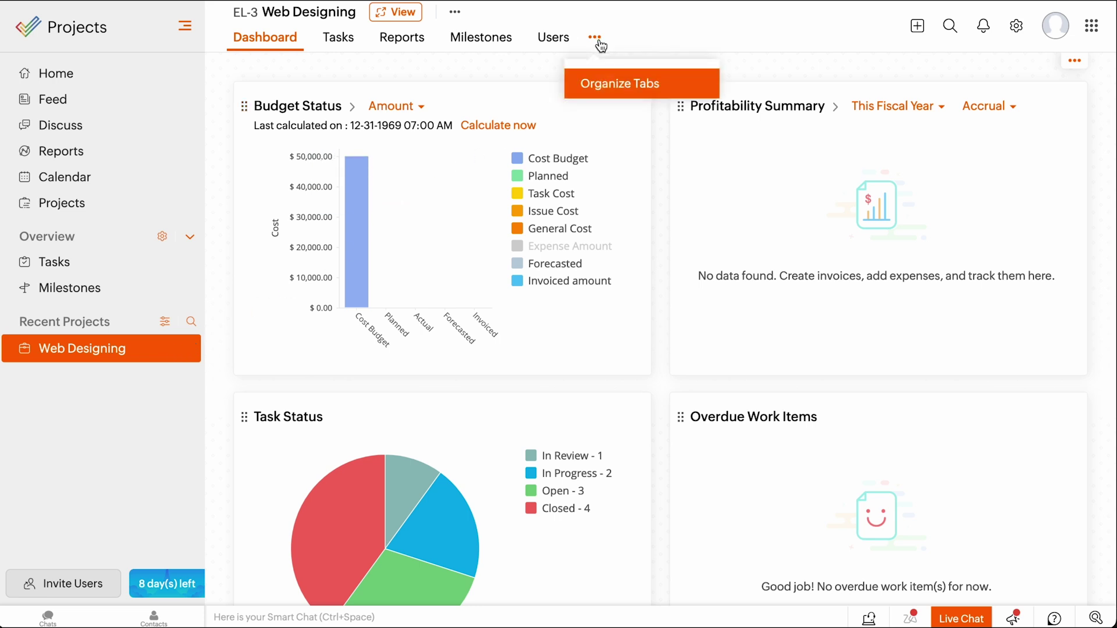
pyautogui.click(619, 82)
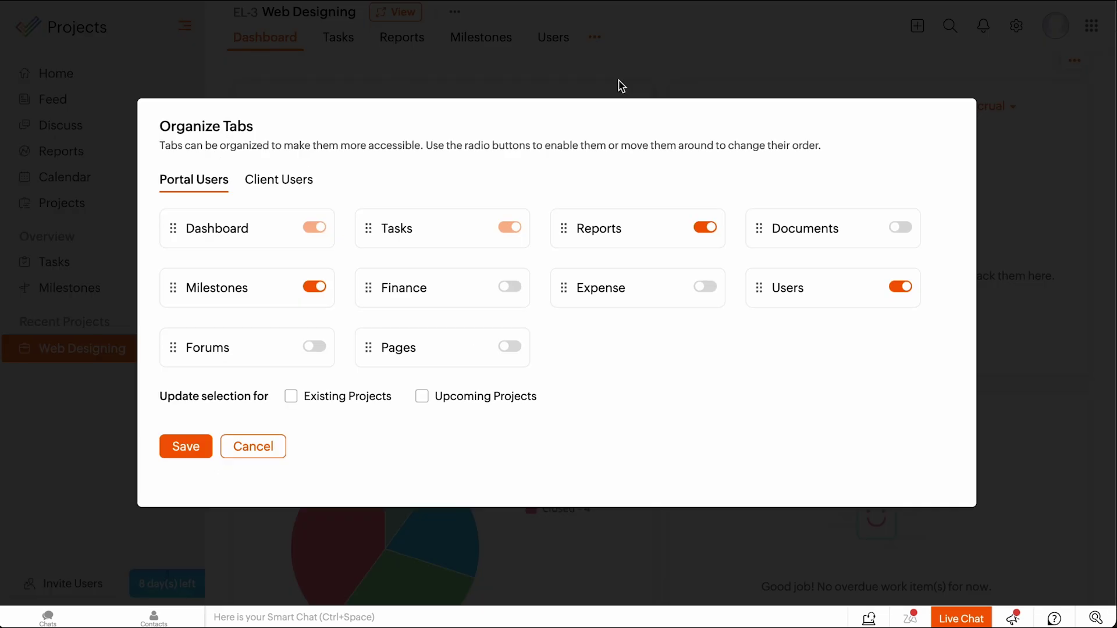
pyautogui.click(510, 289)
pyautogui.click(199, 455)
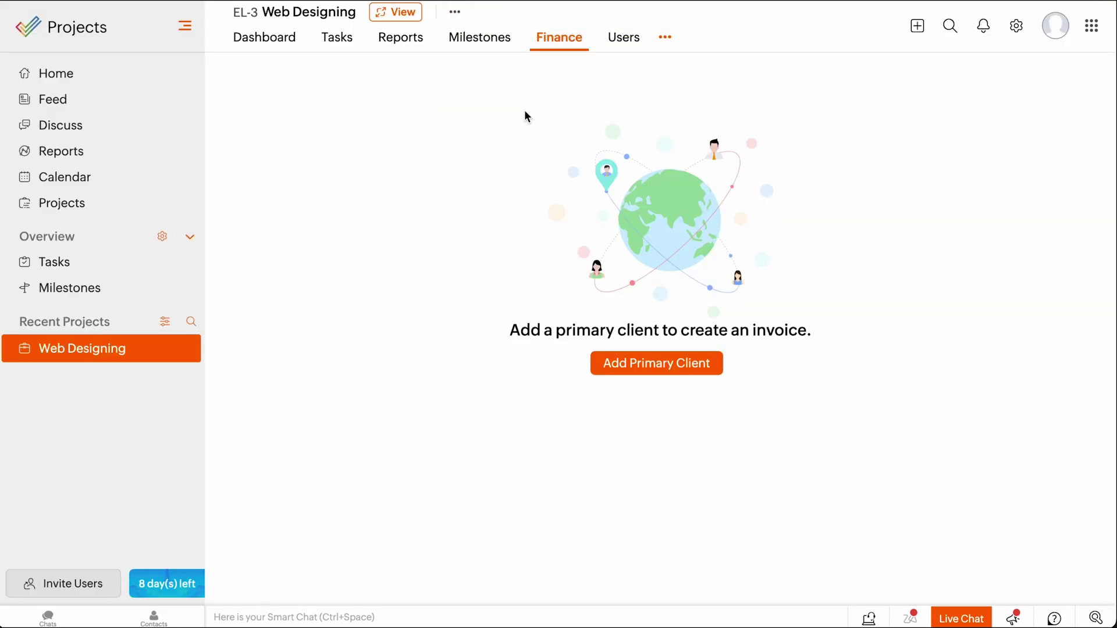
# Add Zillum as a new client company and make it the primary client of the Web Designing project
pyautogui.click(661, 364)
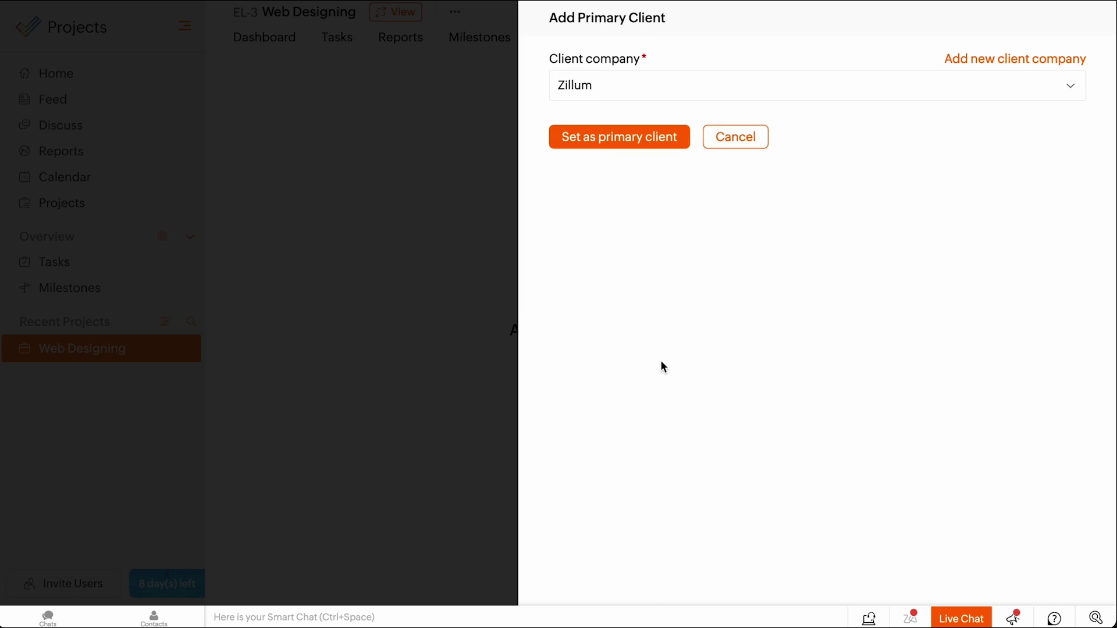
pyautogui.click(800, 96)
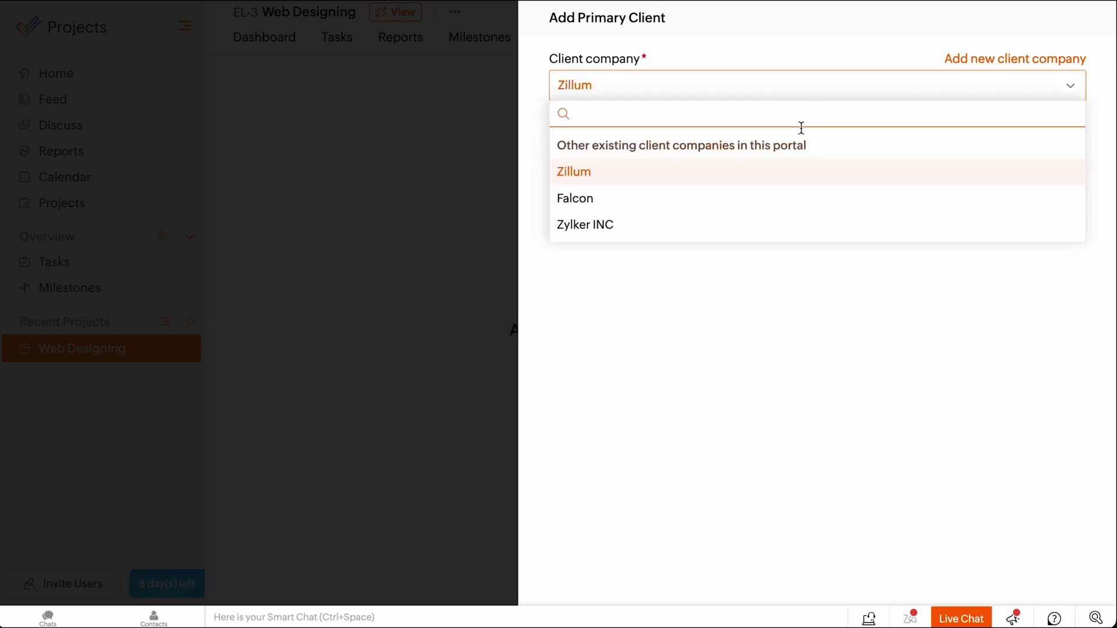
pyautogui.click(800, 203)
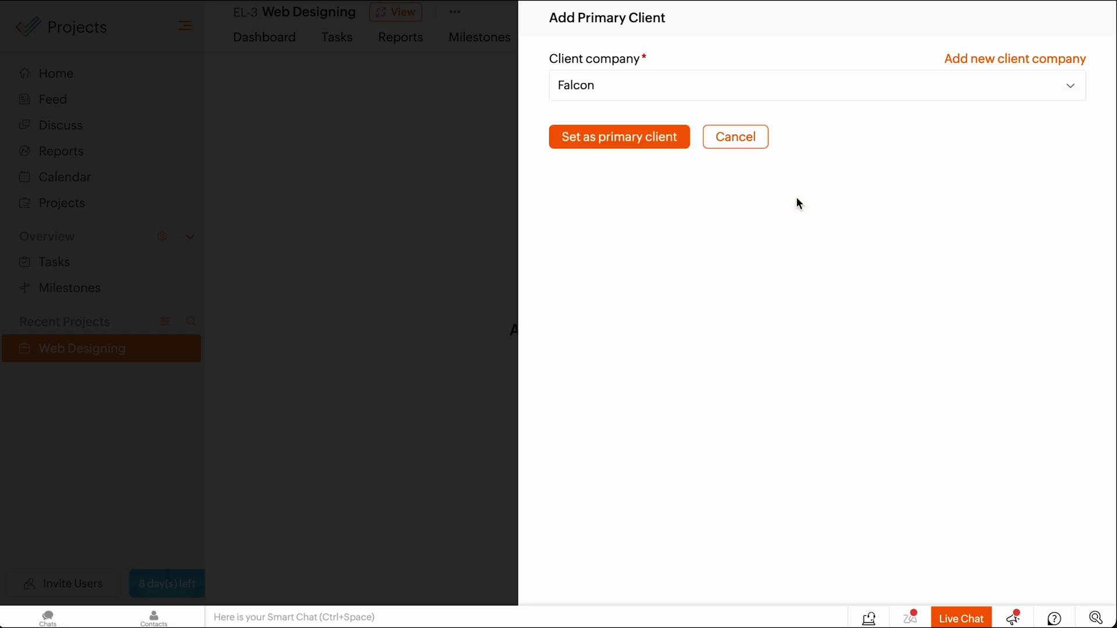
pyautogui.click(963, 63)
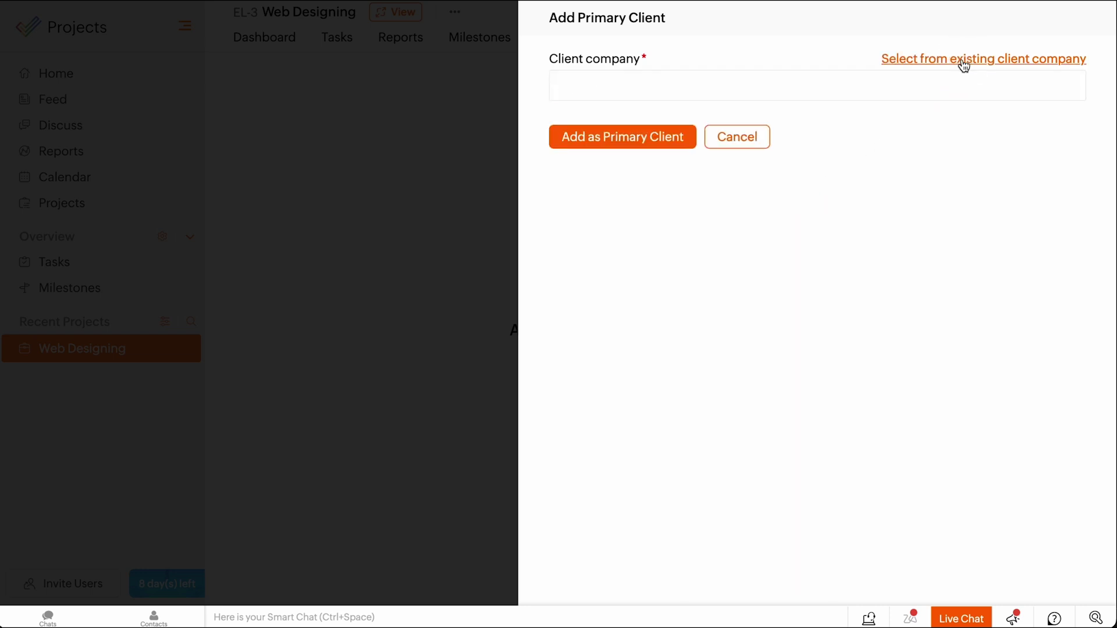
pyautogui.click(938, 81)
pyautogui.write('Zillum')
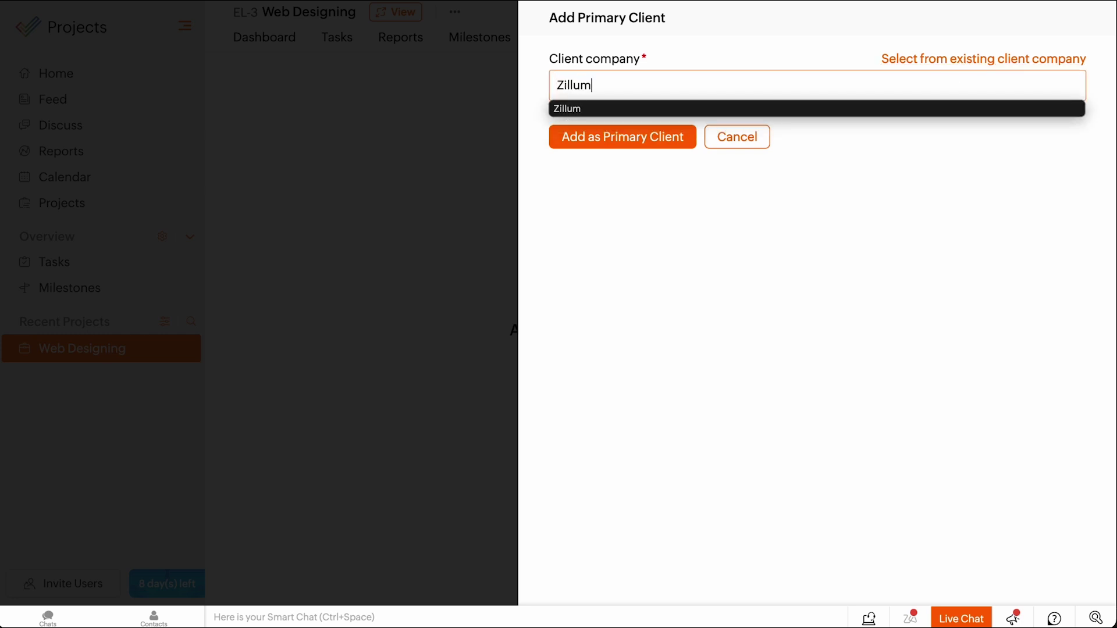
pyautogui.click(955, 152)
pyautogui.click(665, 139)
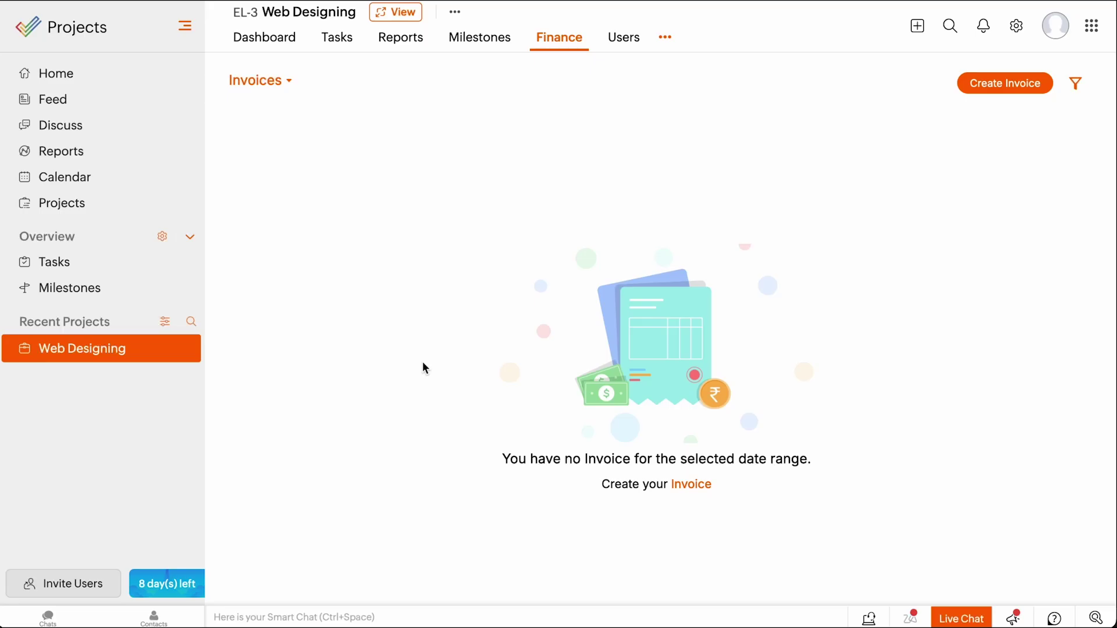
# Create a quote for Zillum in the project's Finance section with Notebooks and Stationary Supplies as line items, and save and submit it
pyautogui.click(273, 81)
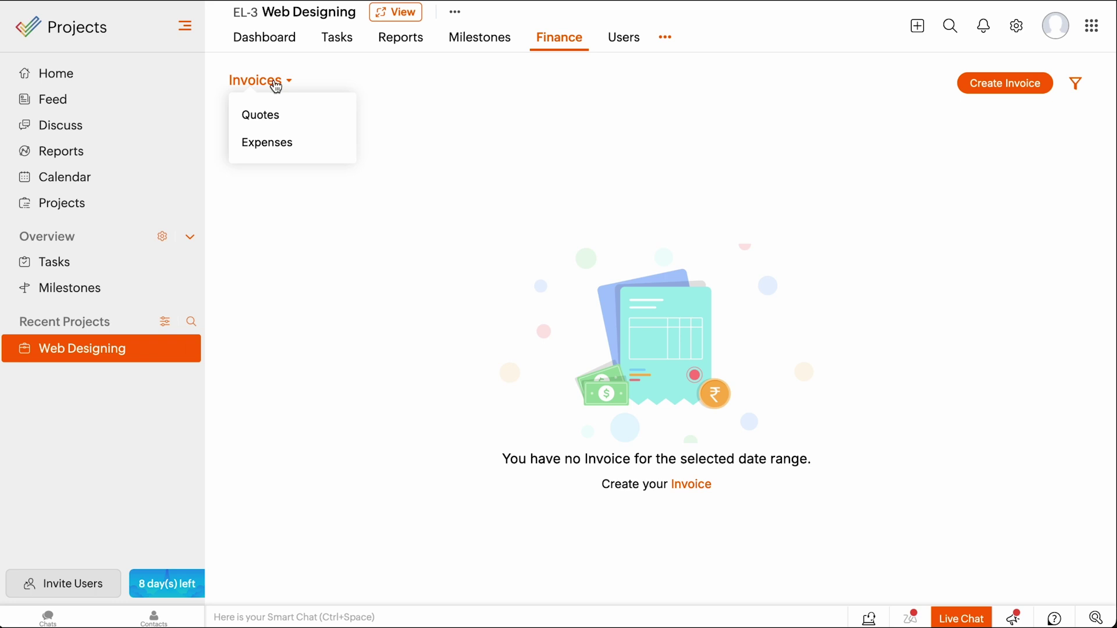
pyautogui.click(275, 117)
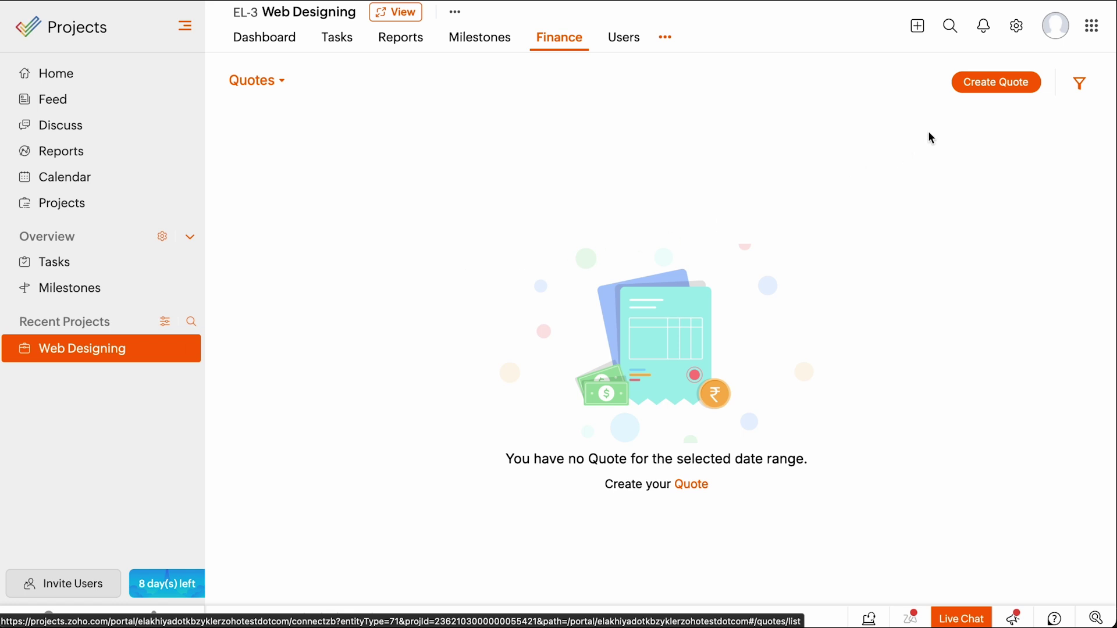
pyautogui.click(990, 81)
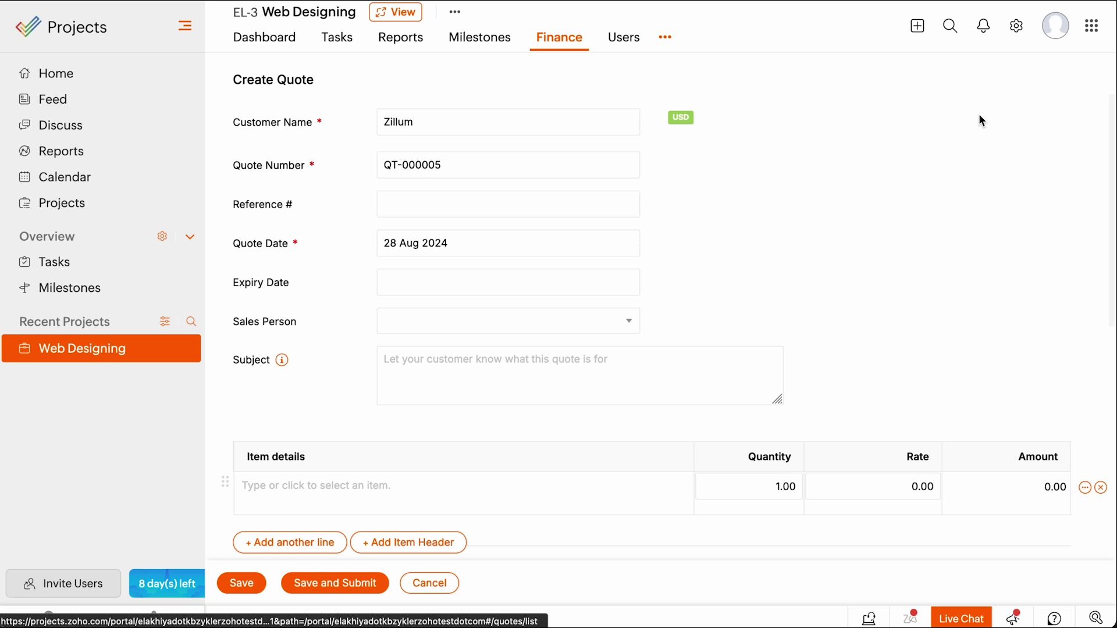
pyautogui.scroll(-3, 930, 250)
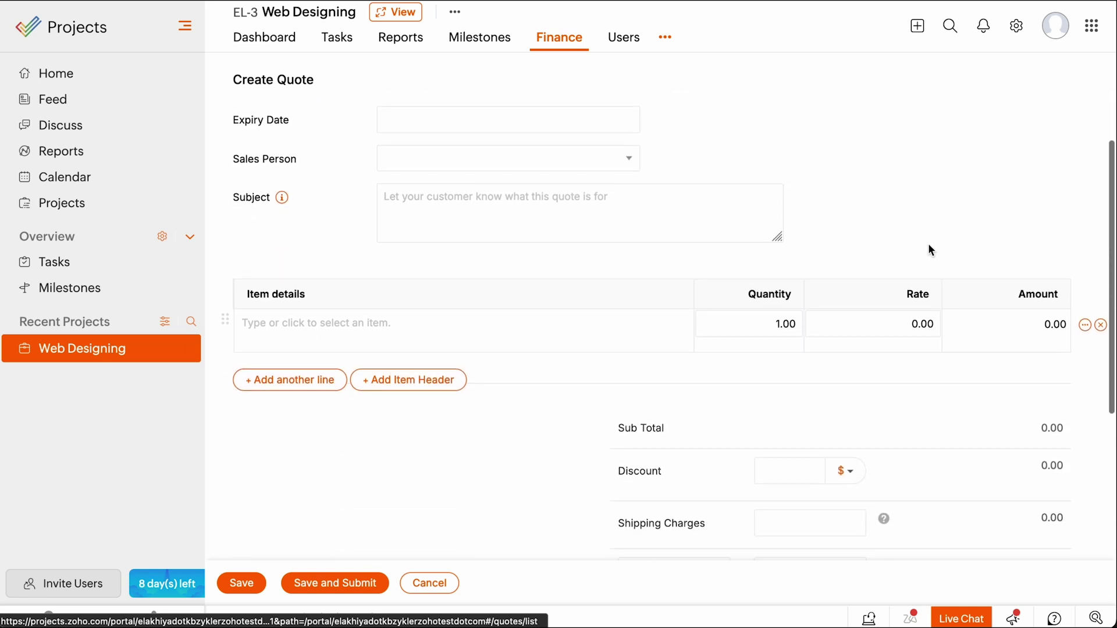
pyautogui.click(553, 333)
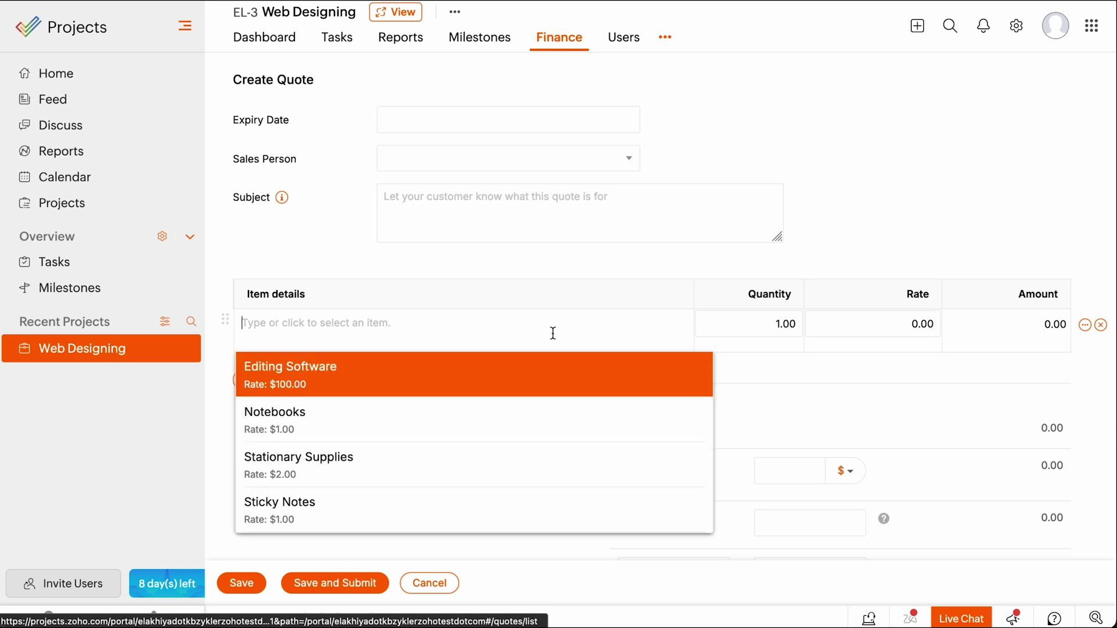
pyautogui.click(518, 419)
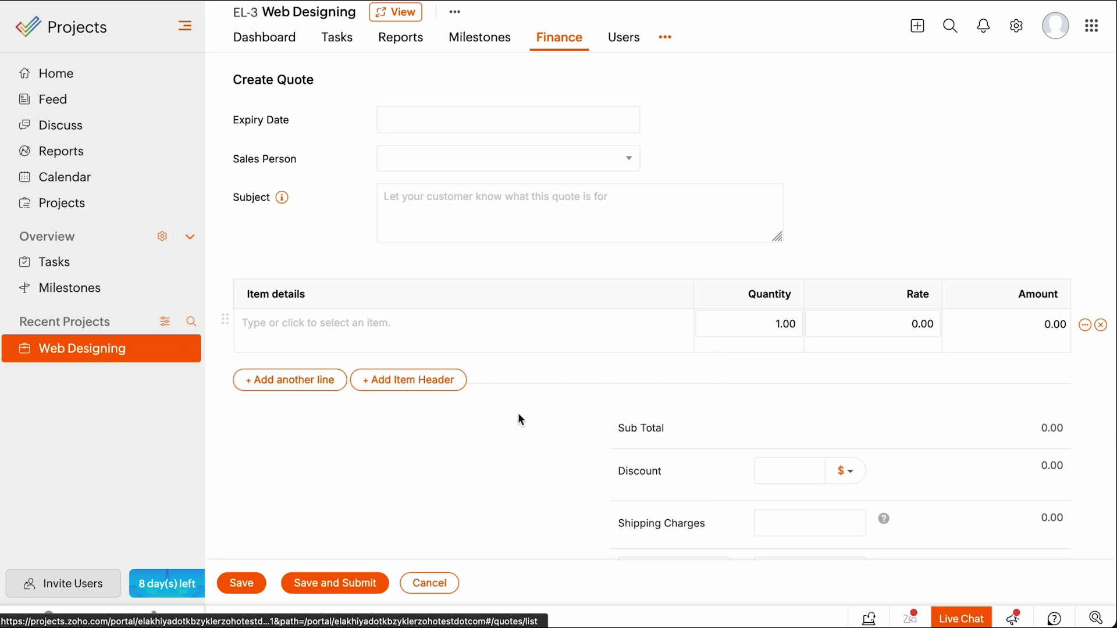
pyautogui.click(325, 419)
pyautogui.click(384, 414)
pyautogui.click(416, 546)
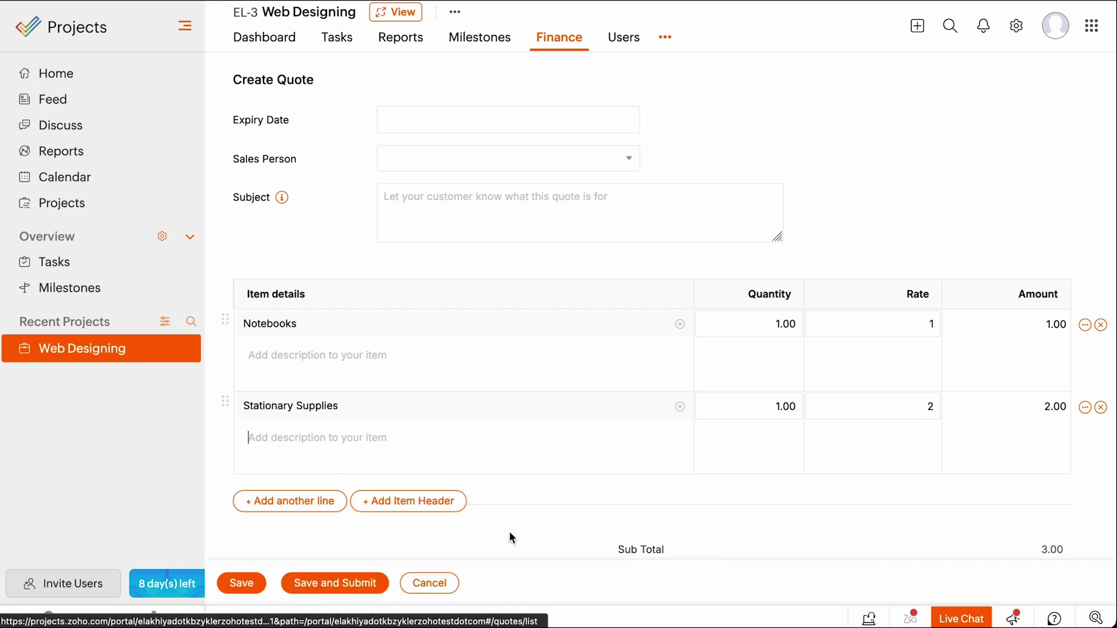
pyautogui.click(329, 581)
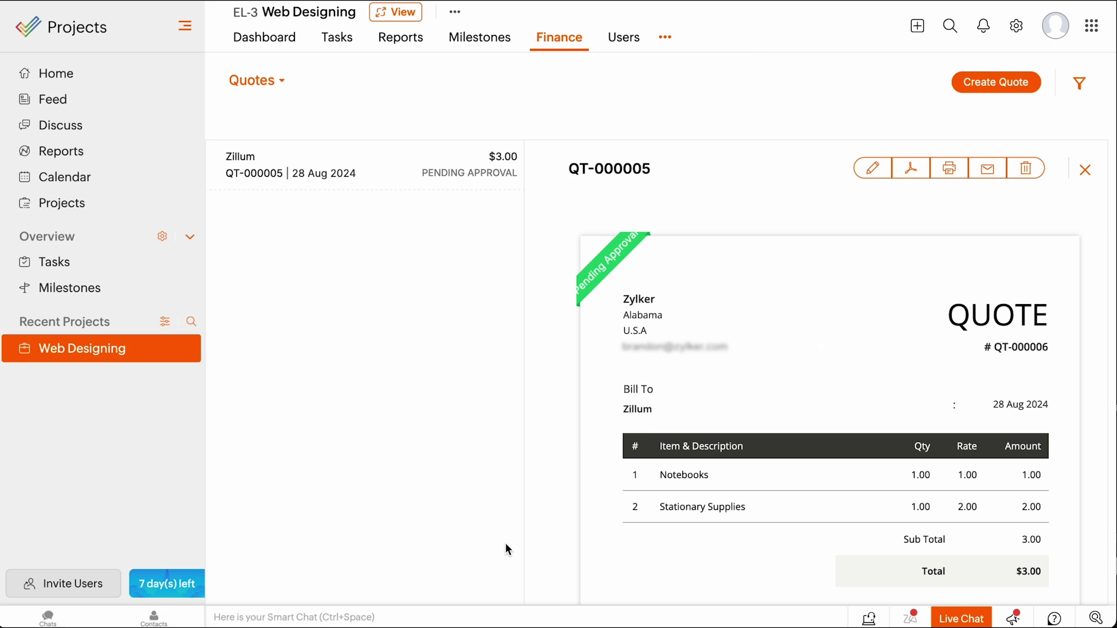
# Open the Zoho Invoice/Books configuration among the marketplace's Zoho Apps in Setup, update the integration, and exit Setup
pyautogui.click(1018, 25)
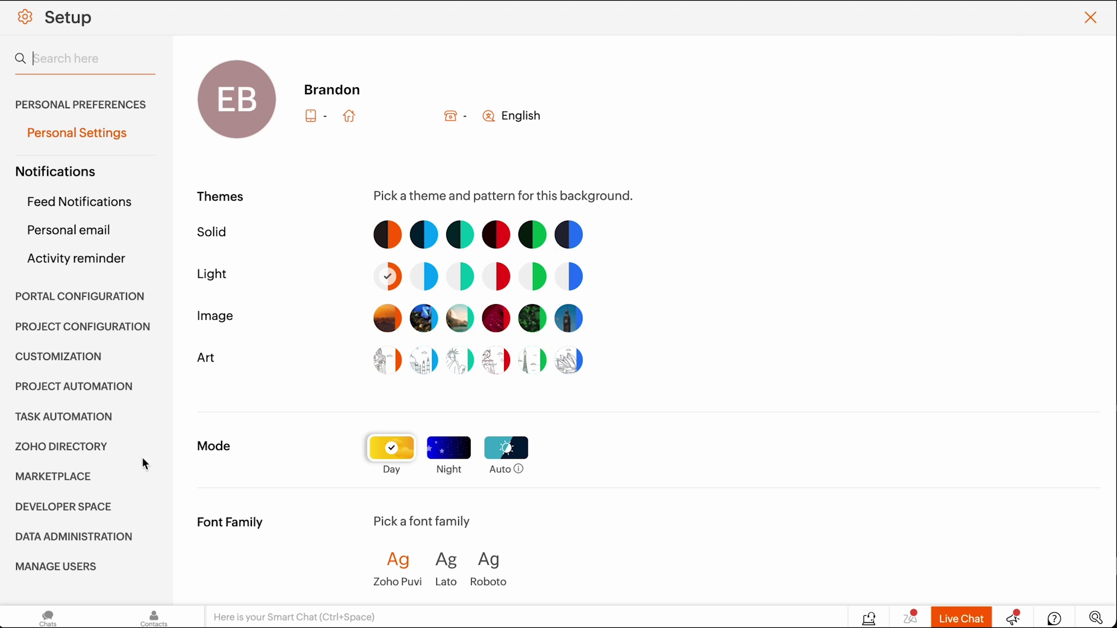
pyautogui.click(96, 477)
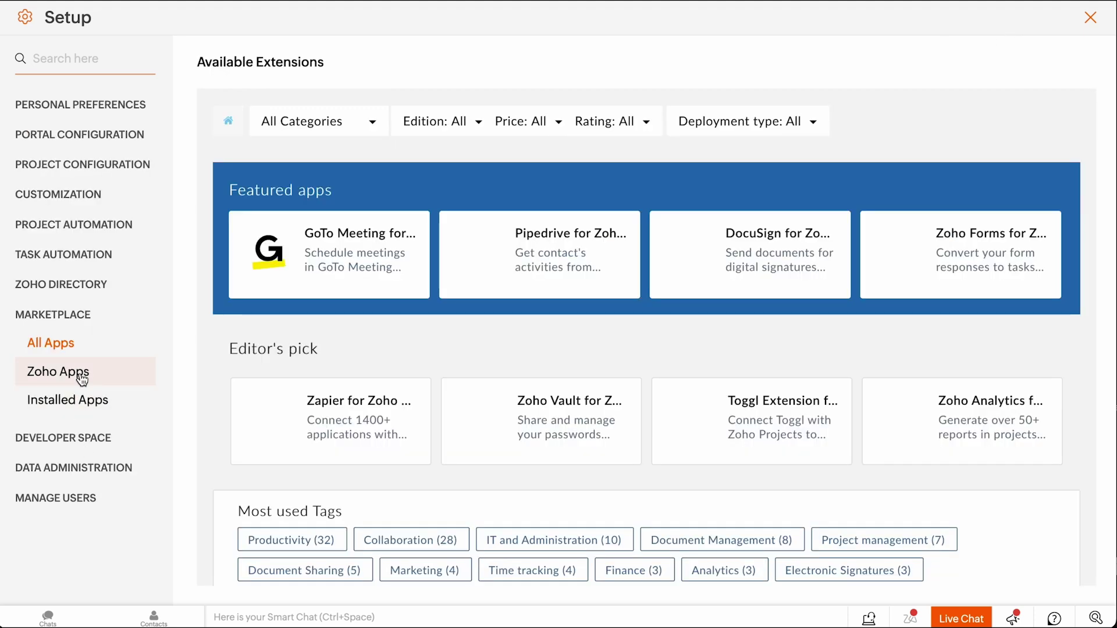
pyautogui.click(82, 379)
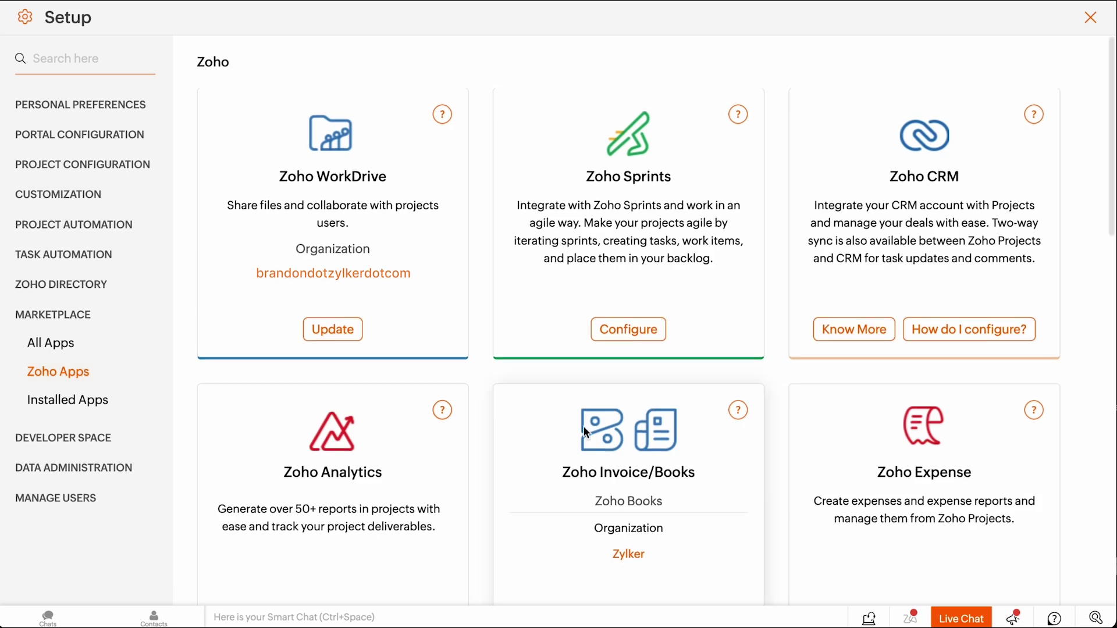
pyautogui.scroll(-3, 583, 426)
pyautogui.click(644, 433)
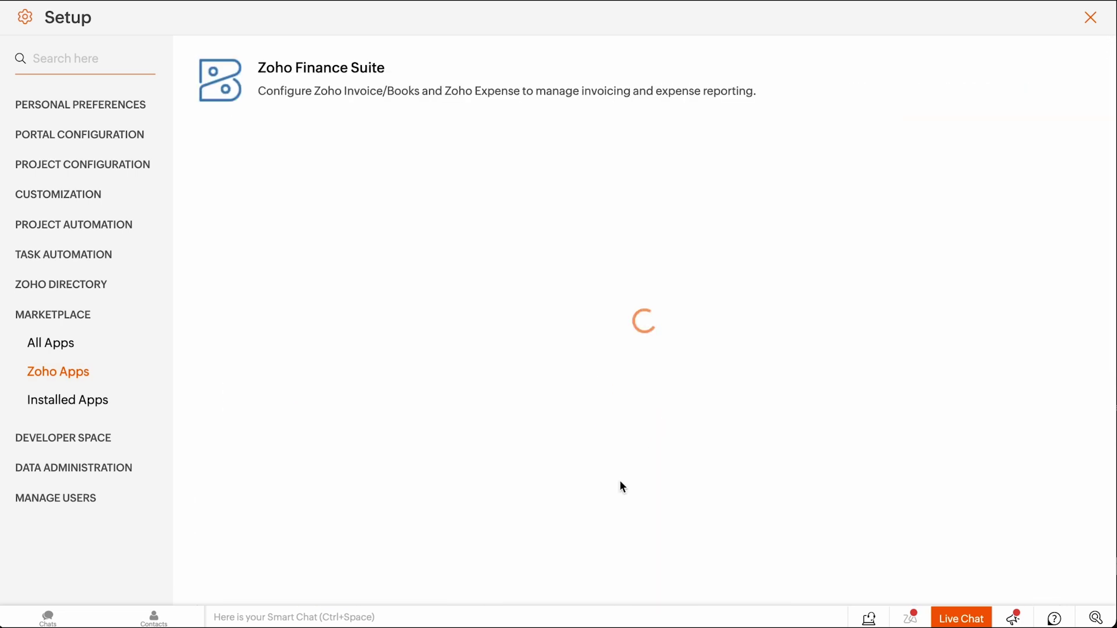
pyautogui.click(312, 525)
pyautogui.click(227, 578)
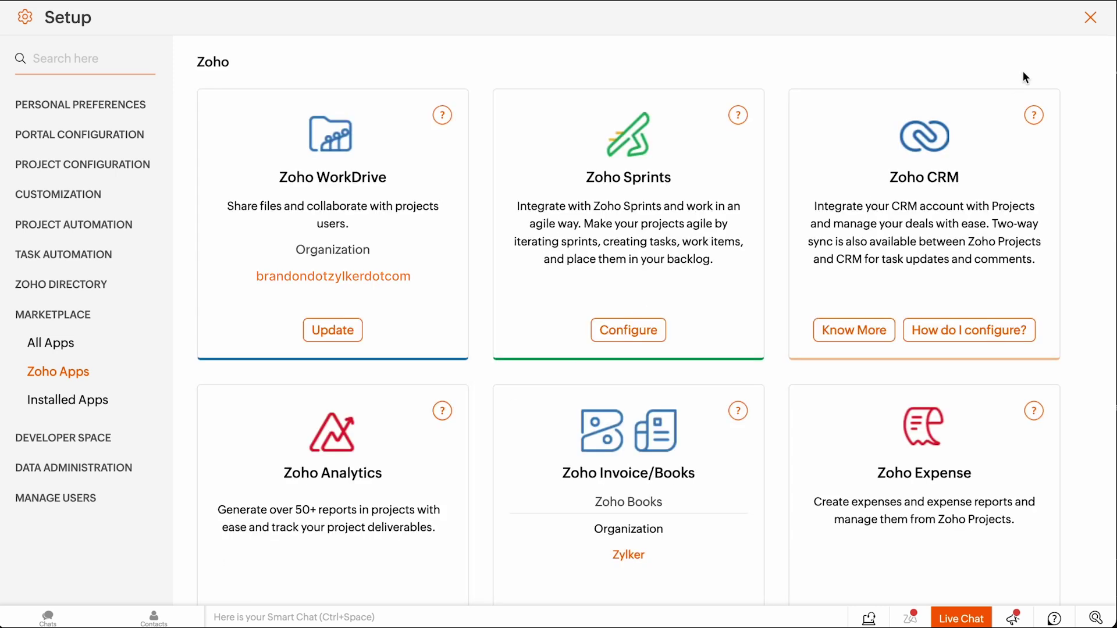
pyautogui.click(1090, 18)
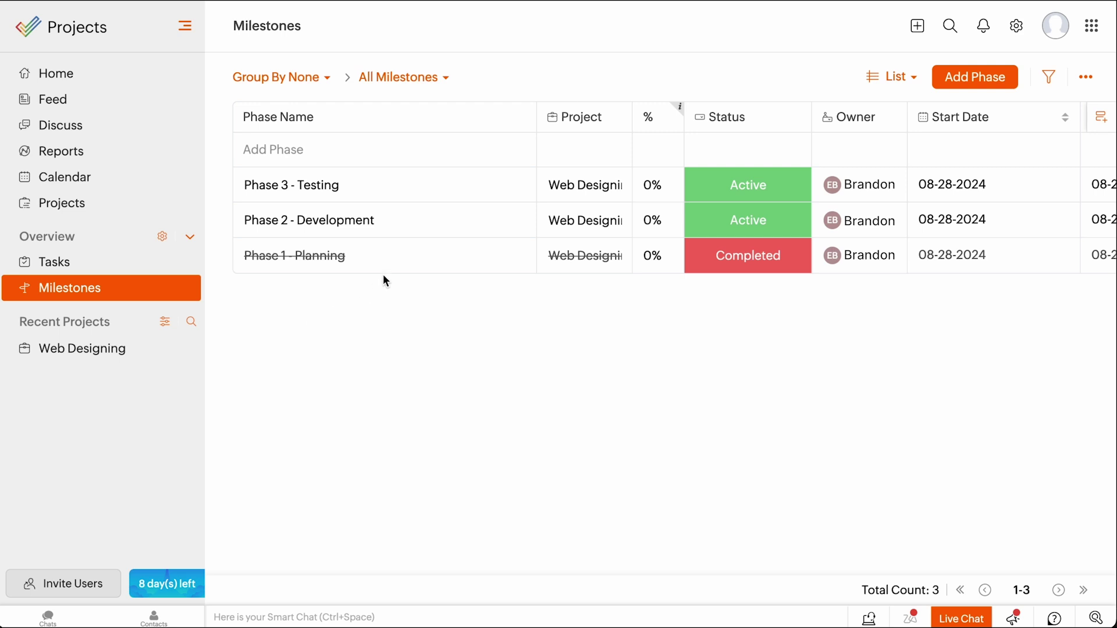
# Start an invoice for the Phase 2 - Development milestone, billed up to 08-01-2024, with Phase Name as the item name
pyautogui.click(434, 231)
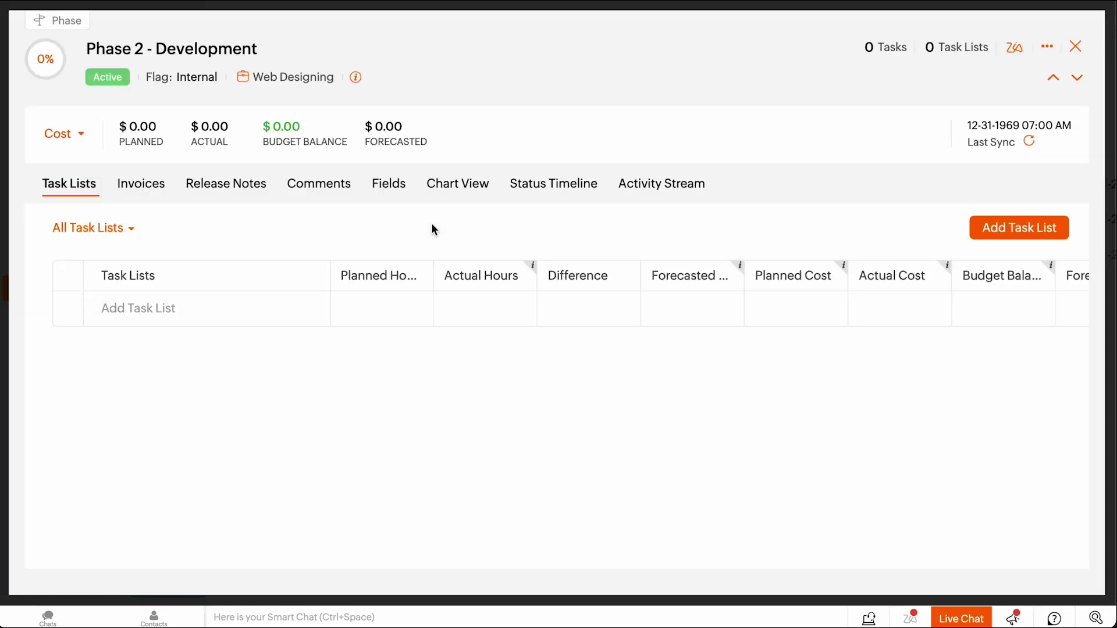
pyautogui.click(148, 189)
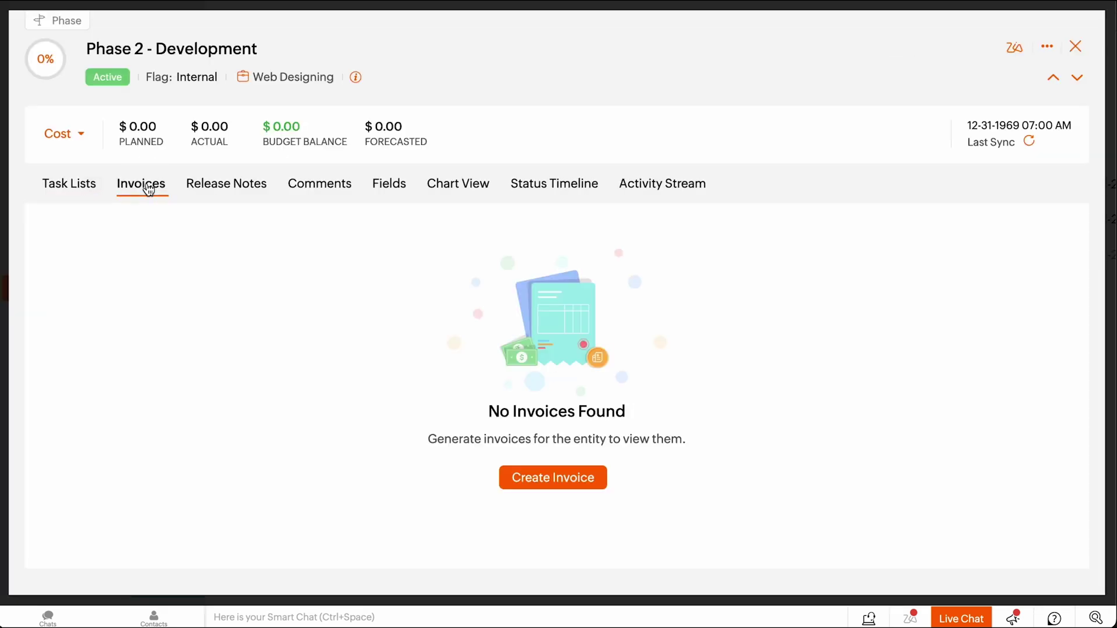
pyautogui.click(514, 476)
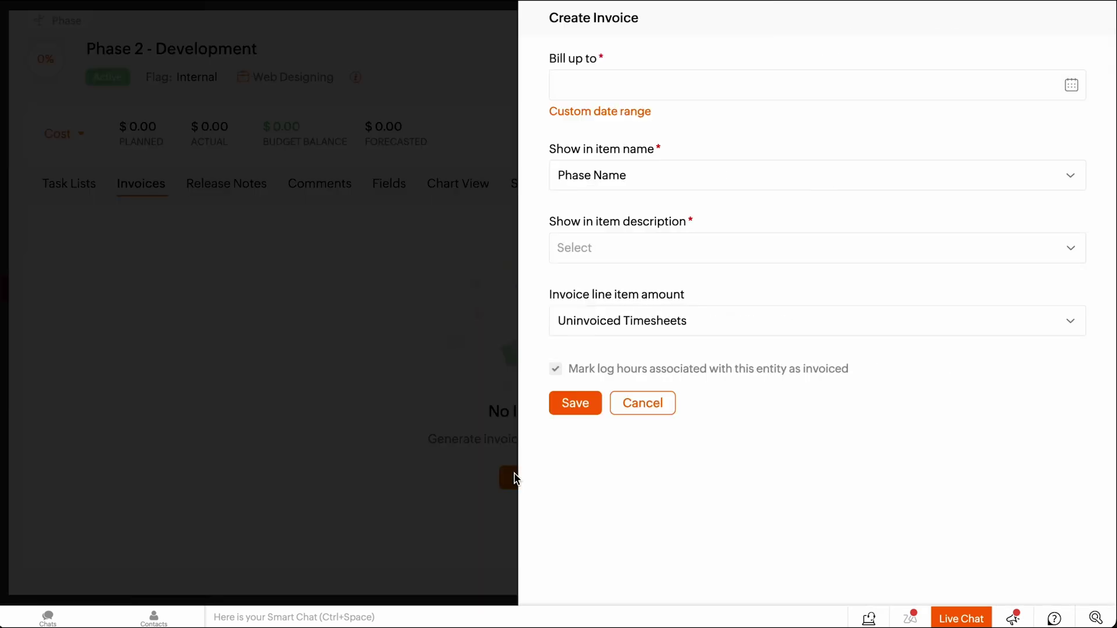
pyautogui.click(742, 96)
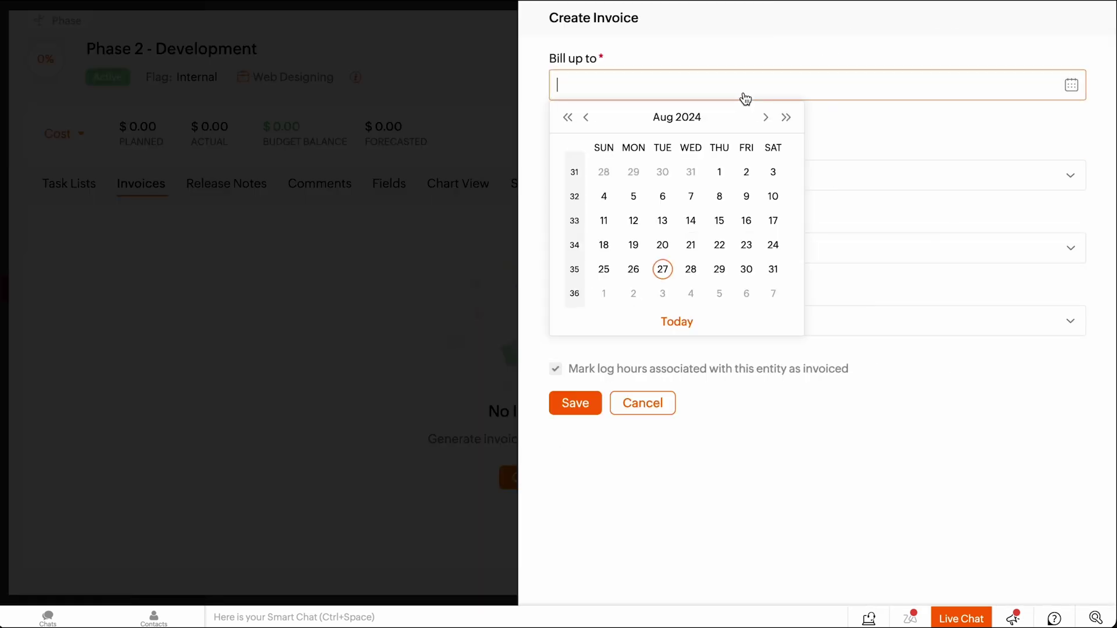
pyautogui.click(720, 173)
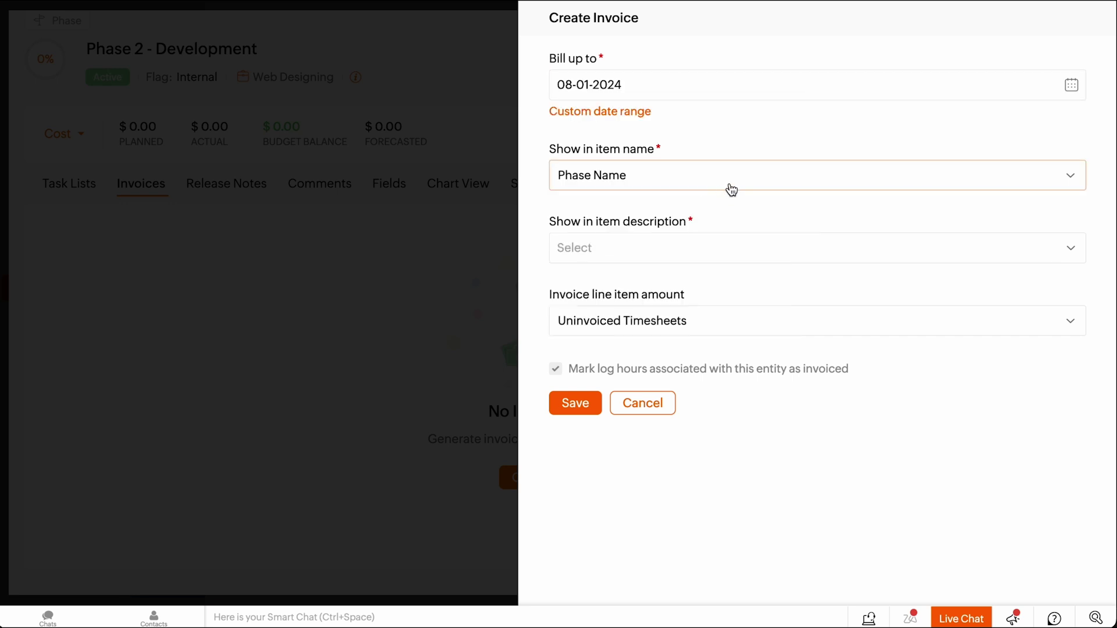
pyautogui.click(729, 185)
pyautogui.click(712, 243)
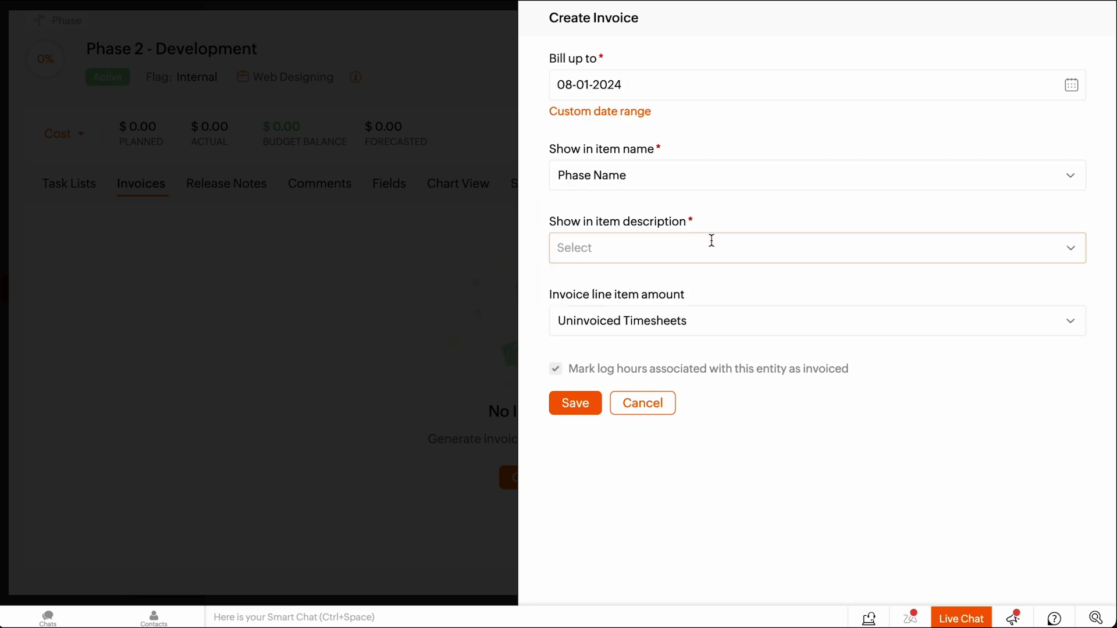
# Include Phase Owner, Phase Name and Phase Start Date in the invoice's item description
pyautogui.click(748, 249)
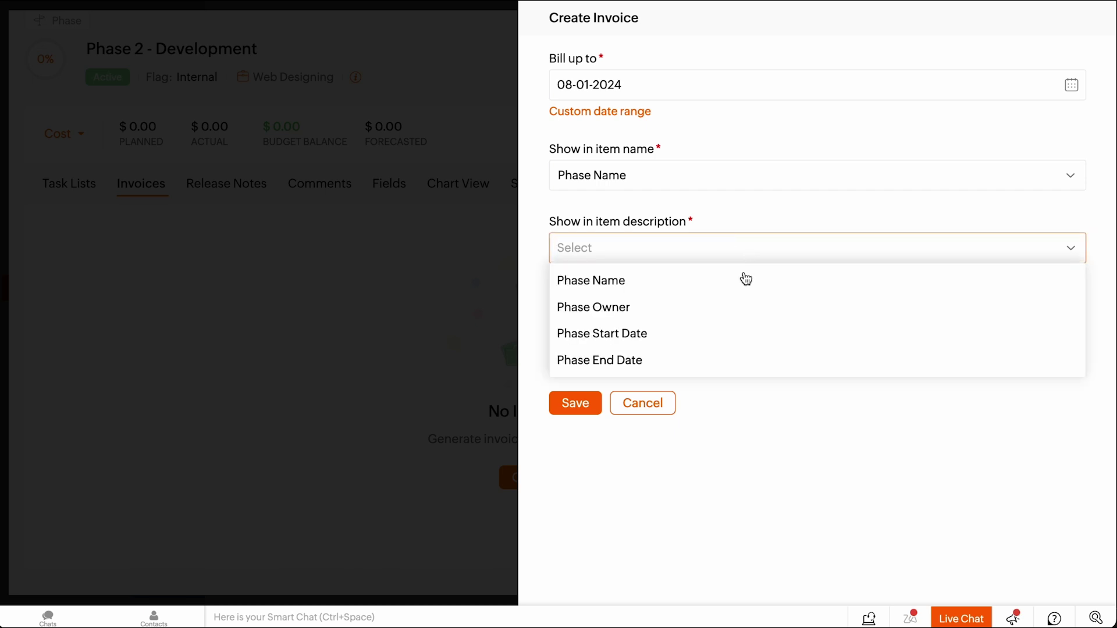
pyautogui.click(737, 307)
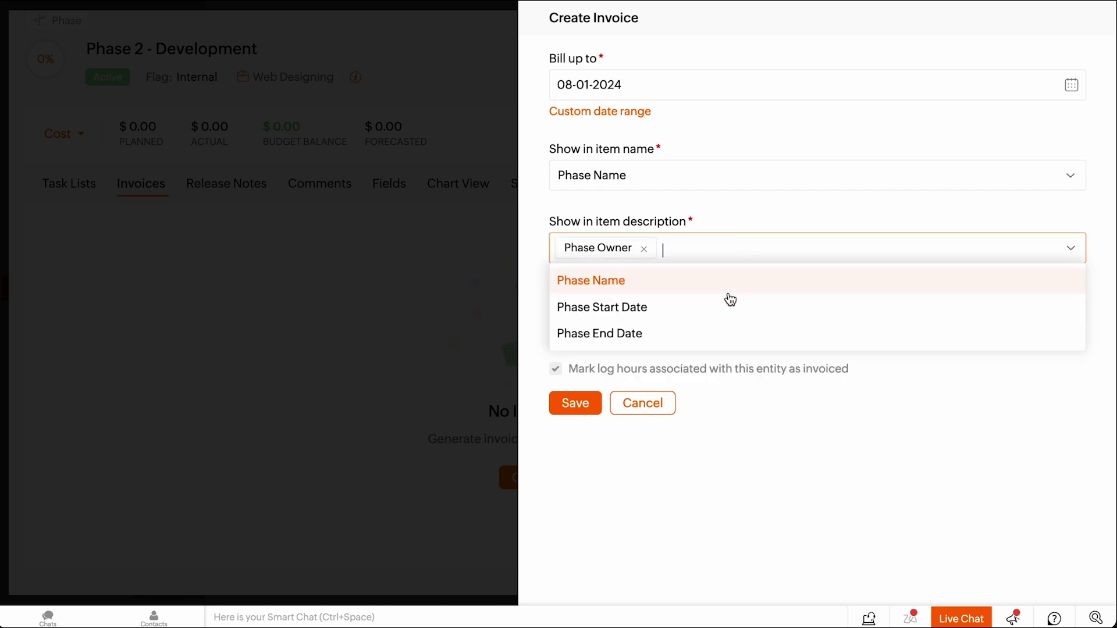
pyautogui.click(730, 297)
pyautogui.click(721, 289)
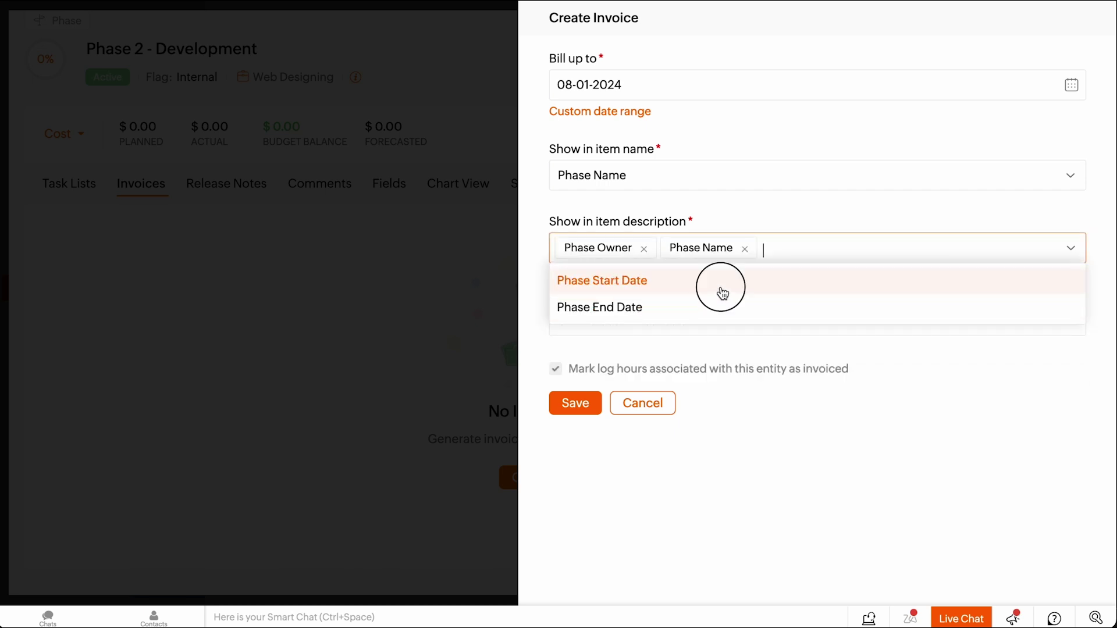
pyautogui.click(820, 406)
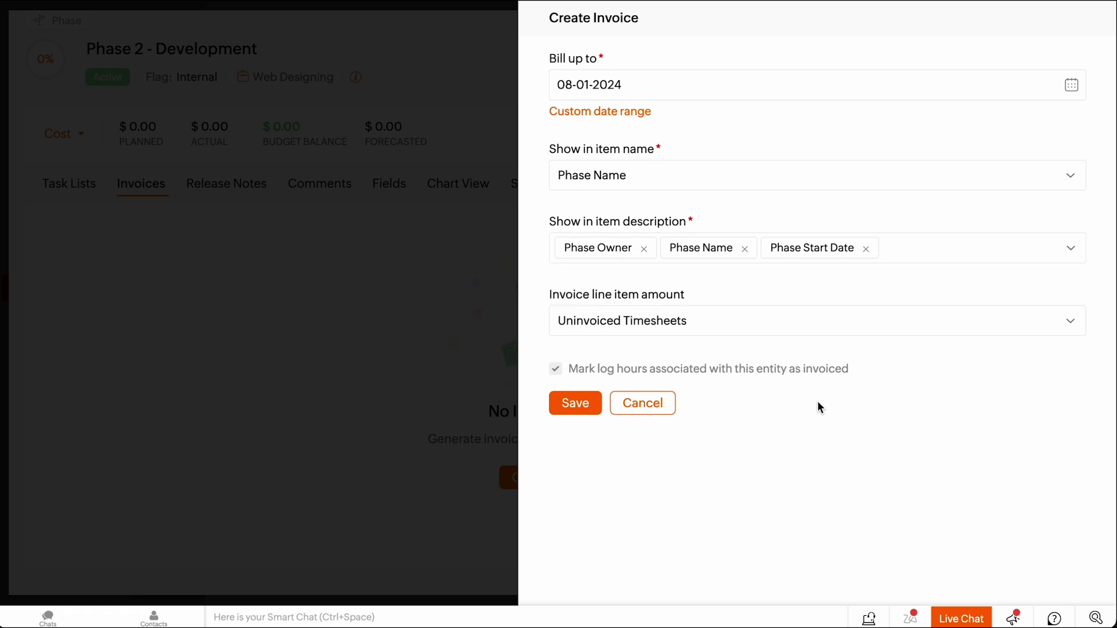
# Set the invoice line item amount to Planned Cost, save the phase invoice, and close the phase details
pyautogui.click(815, 327)
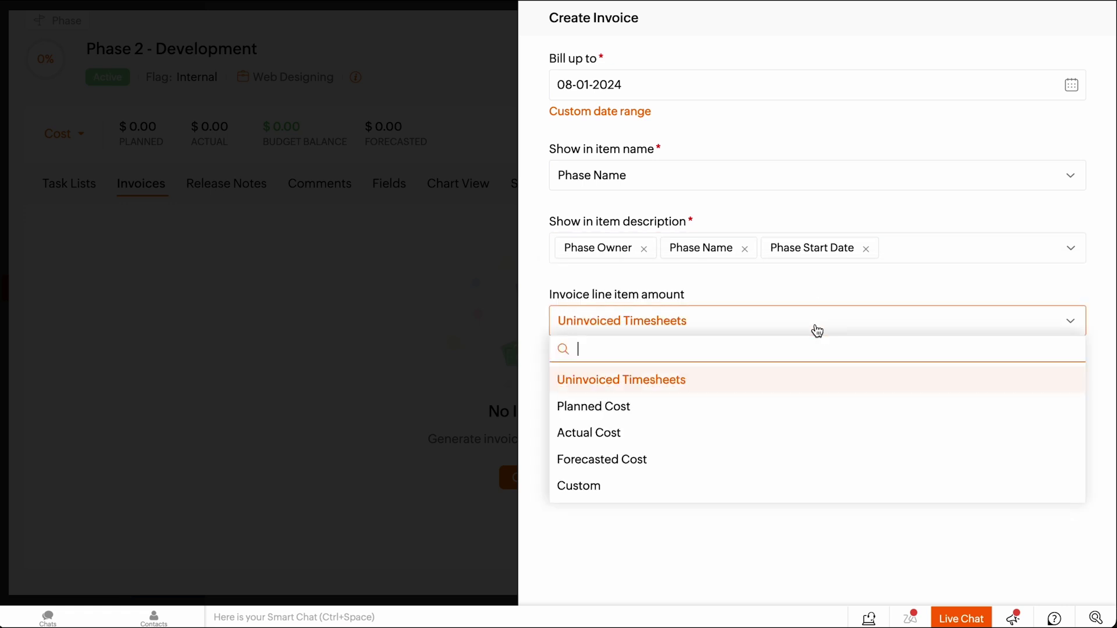
pyautogui.click(798, 404)
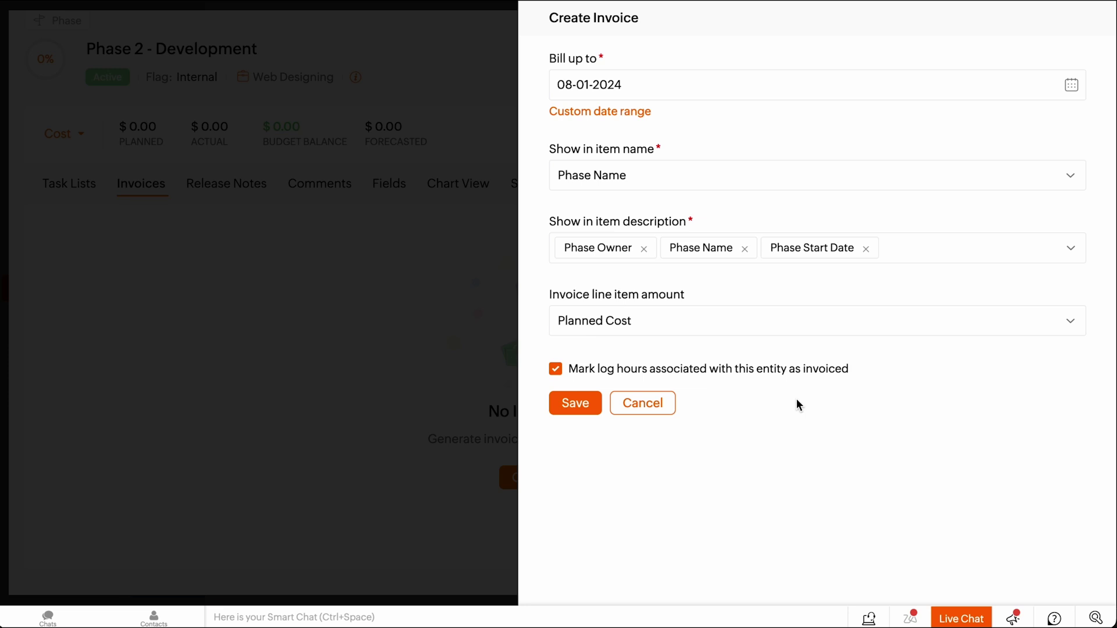
pyautogui.click(578, 403)
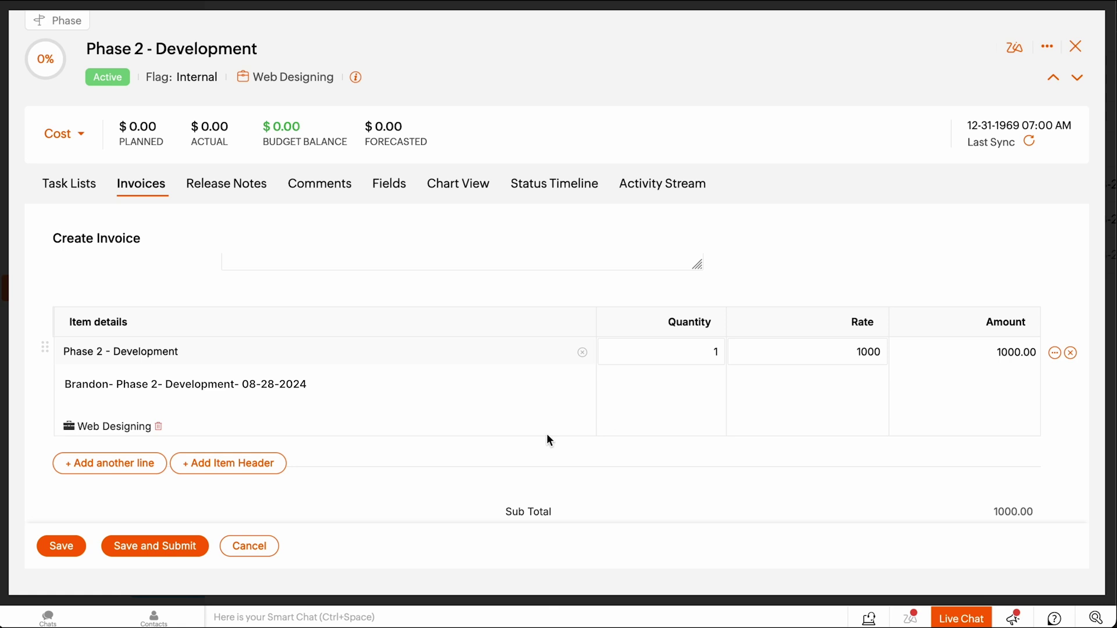
pyautogui.click(49, 549)
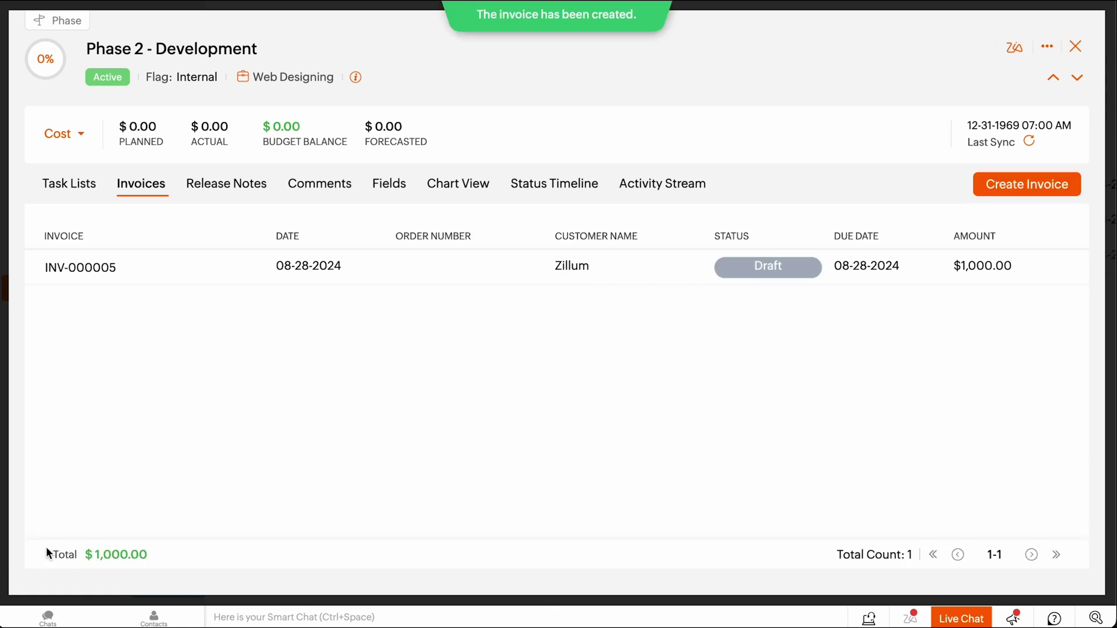
pyautogui.press('Escape')
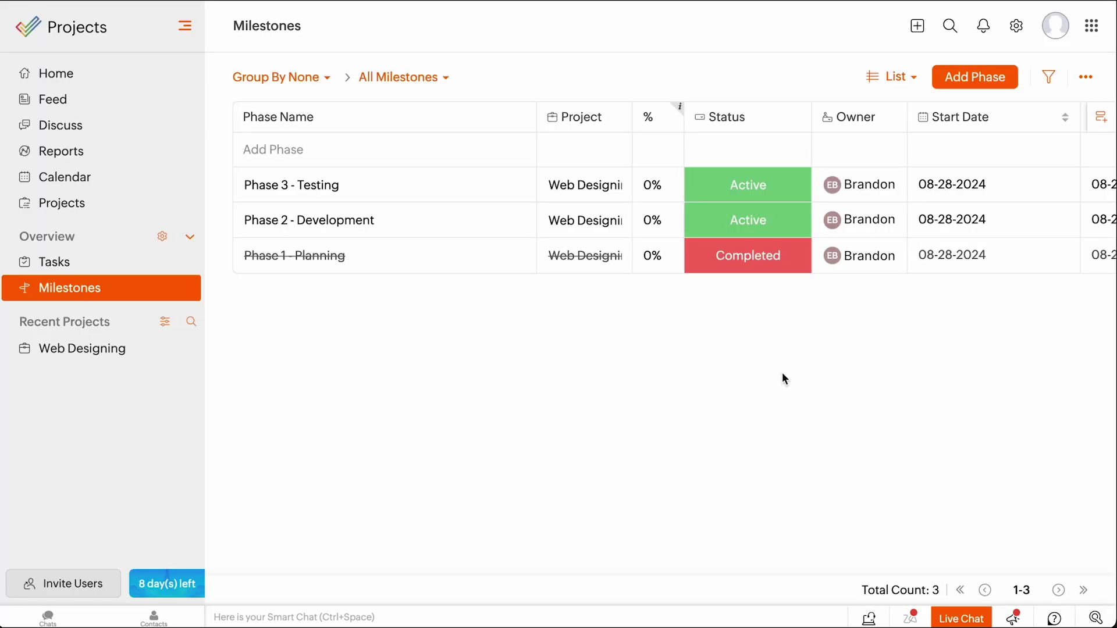
# Start one invoice for the Front End Development, Back End Development, User Interface Design and Content tasks of Web Designing
pyautogui.click(100, 266)
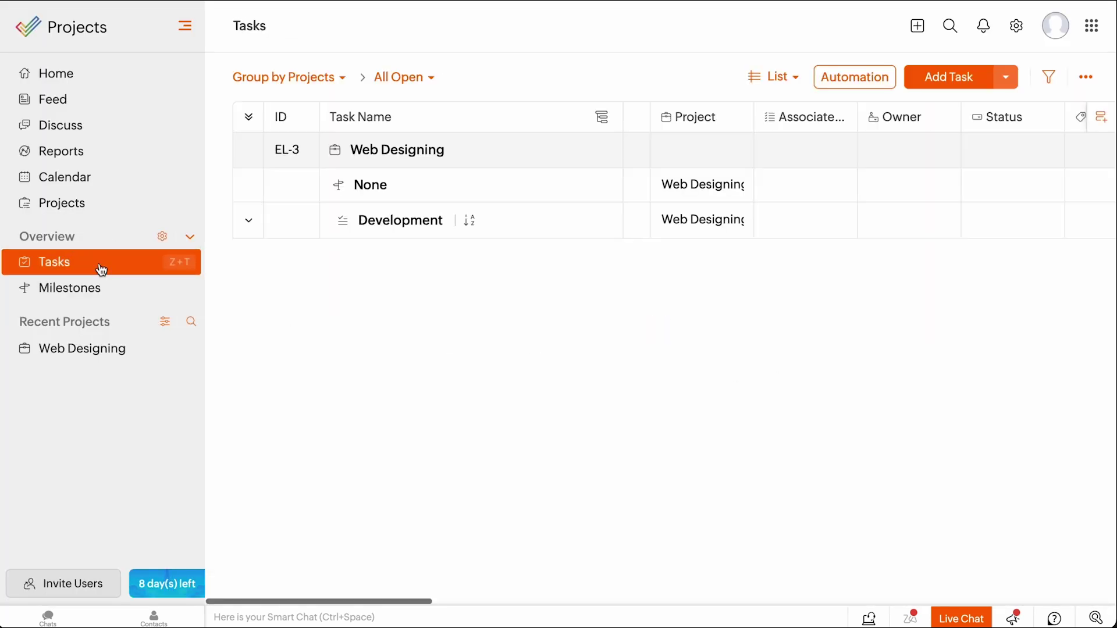
pyautogui.click(252, 255)
pyautogui.click(249, 327)
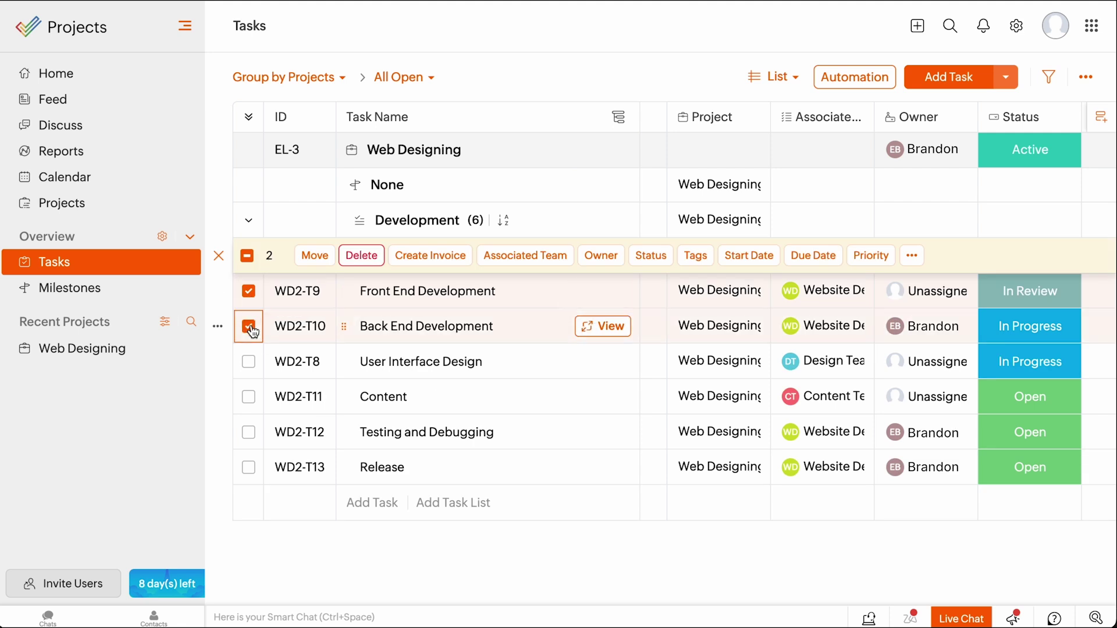
pyautogui.click(249, 365)
pyautogui.click(250, 398)
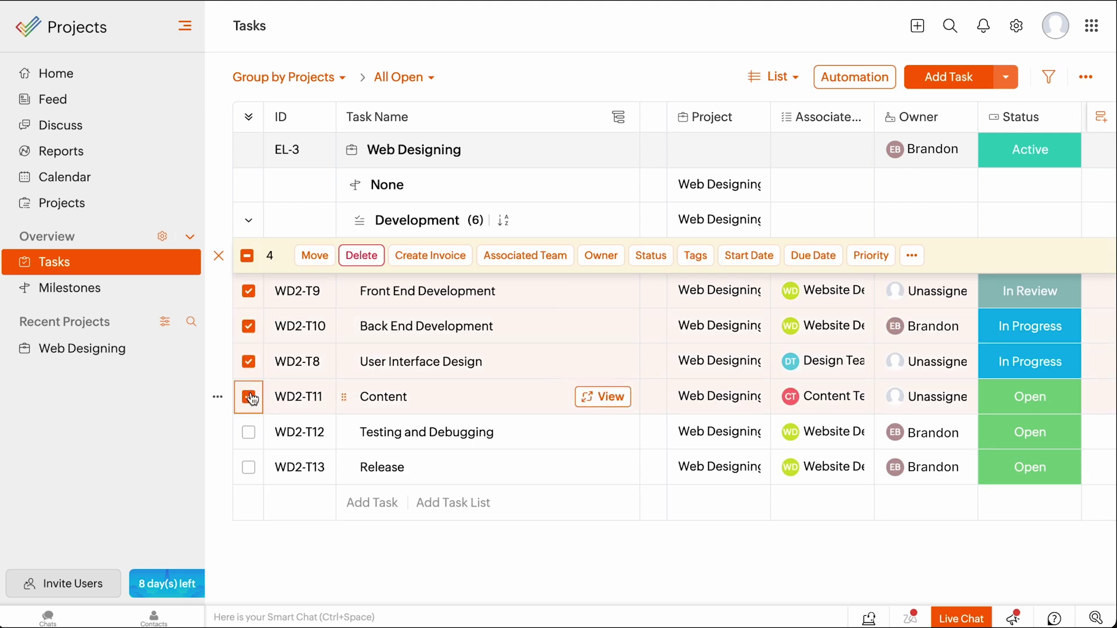
pyautogui.click(442, 259)
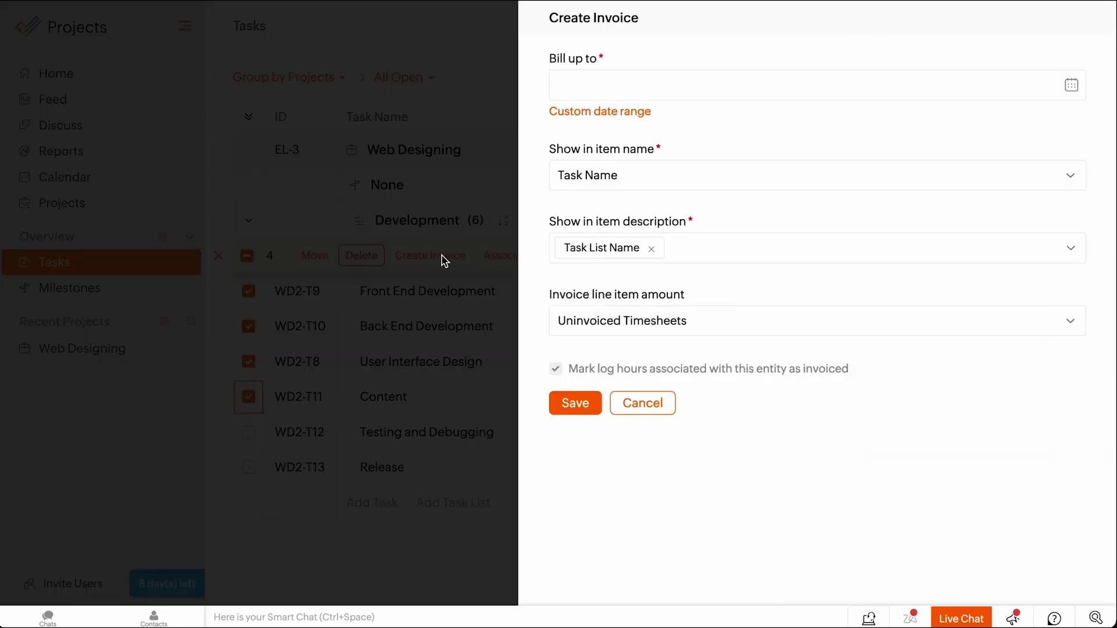
# Set the task invoice to bill up to 07-02-2024 and show Owner as the item name
pyautogui.click(606, 97)
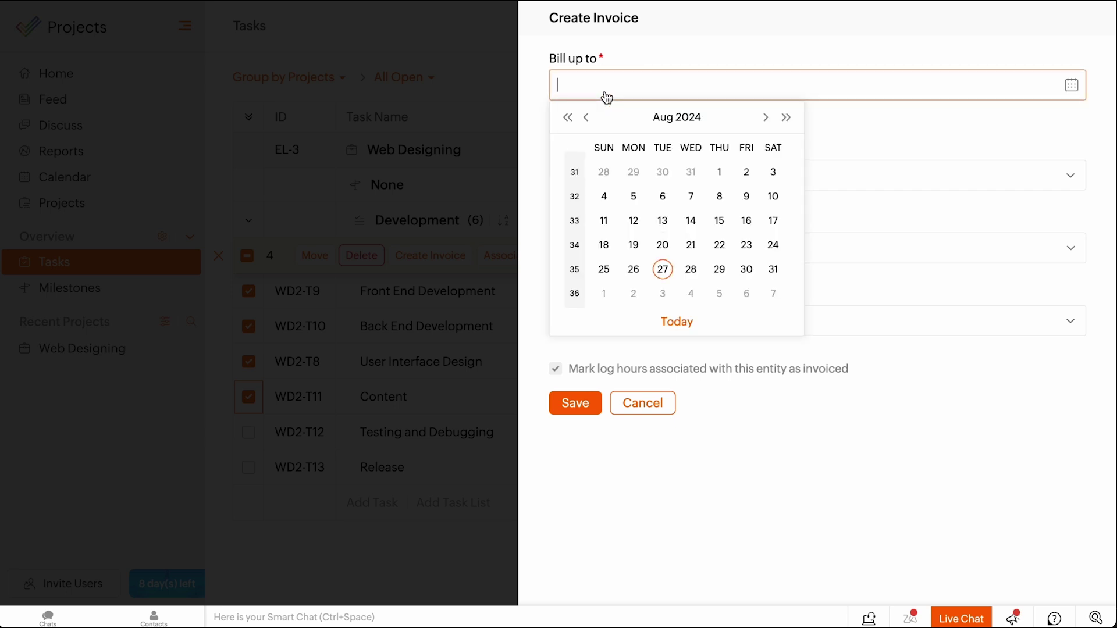
pyautogui.click(590, 121)
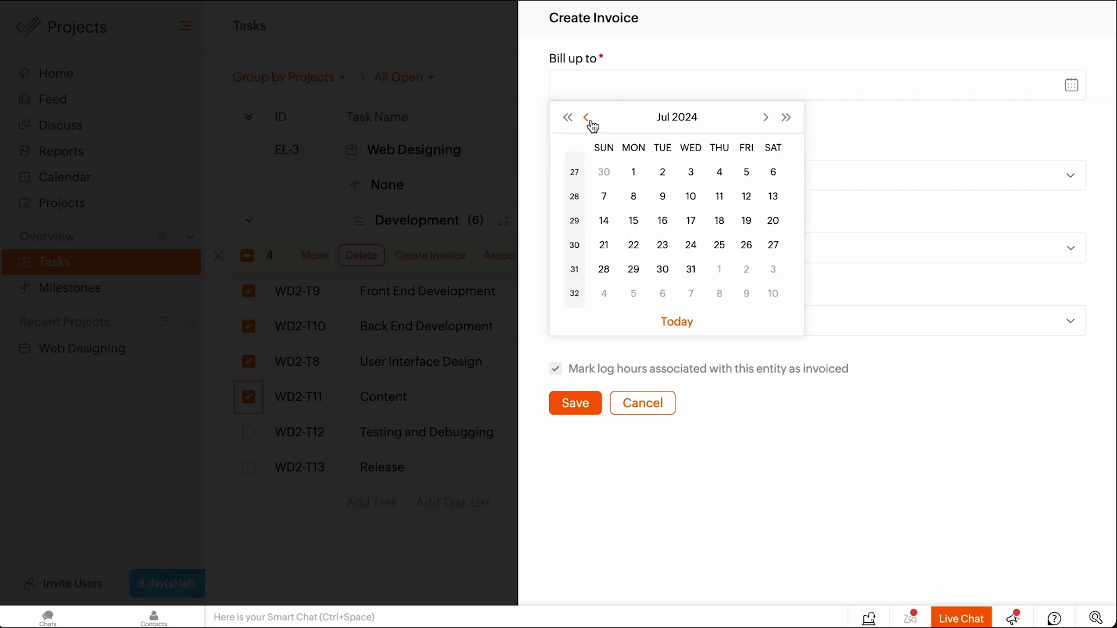
pyautogui.click(664, 175)
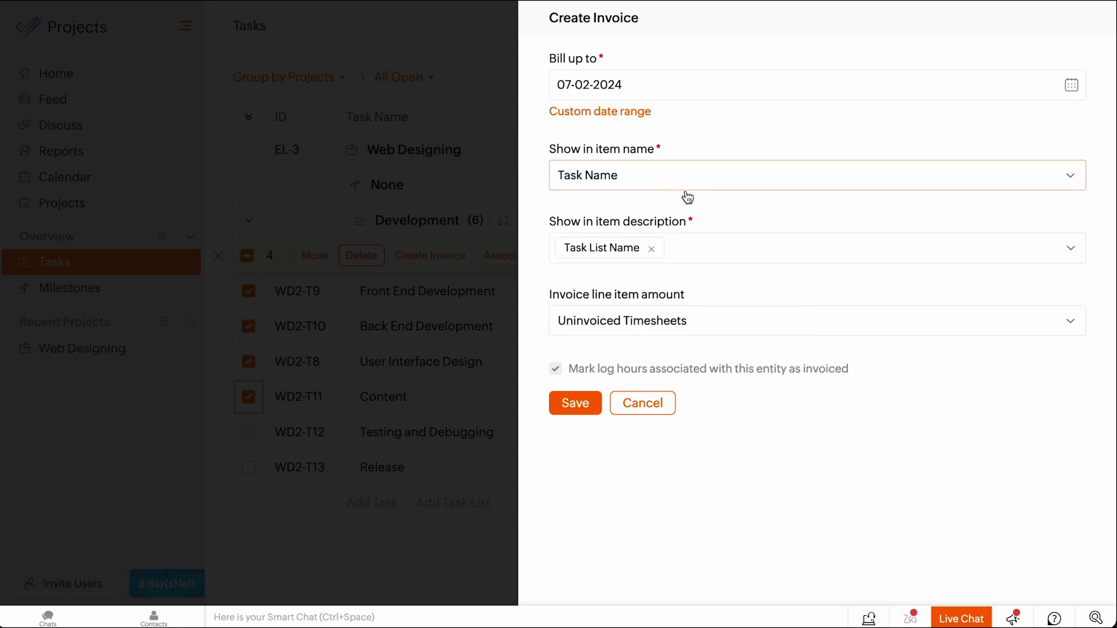
pyautogui.click(740, 190)
pyautogui.click(721, 256)
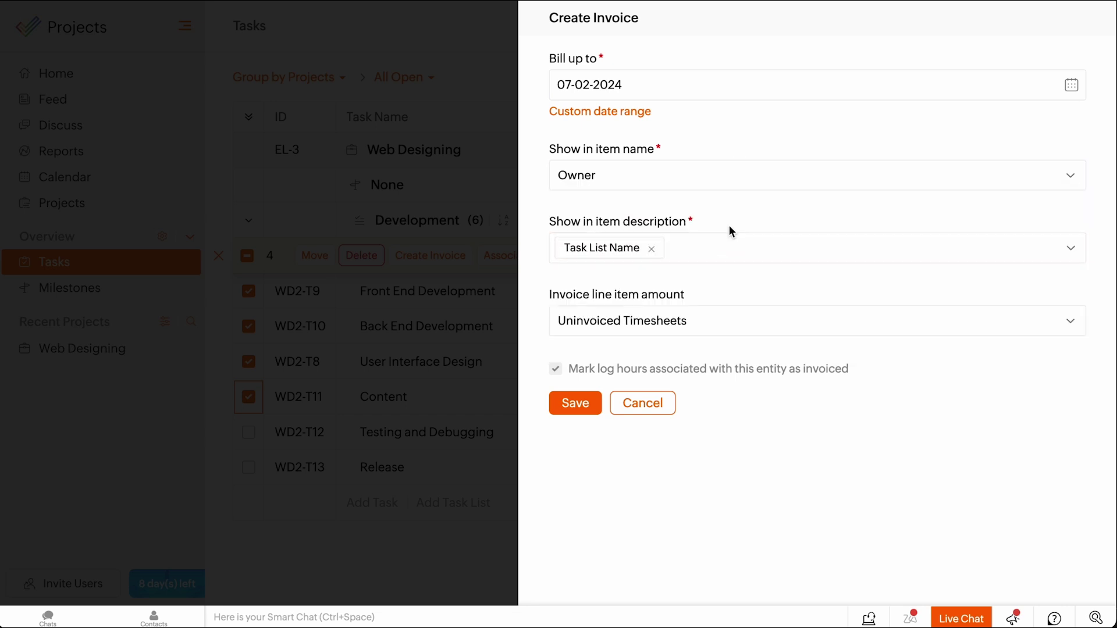
# Add Task Name and Owner to the task invoice's item description alongside Task List Name
pyautogui.click(723, 251)
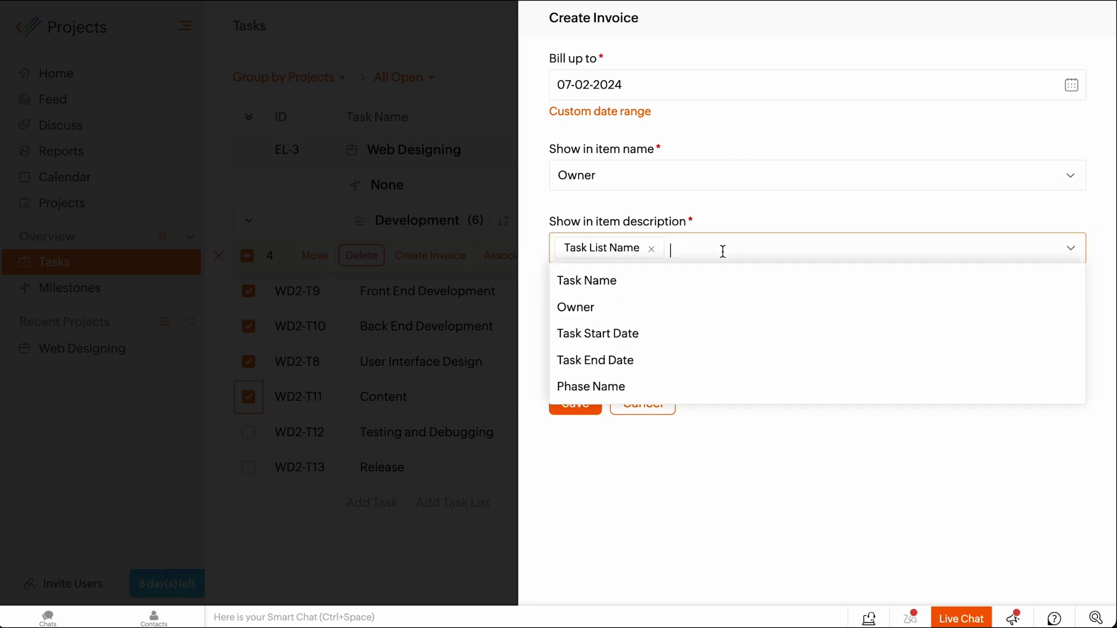
pyautogui.click(701, 287)
pyautogui.click(707, 291)
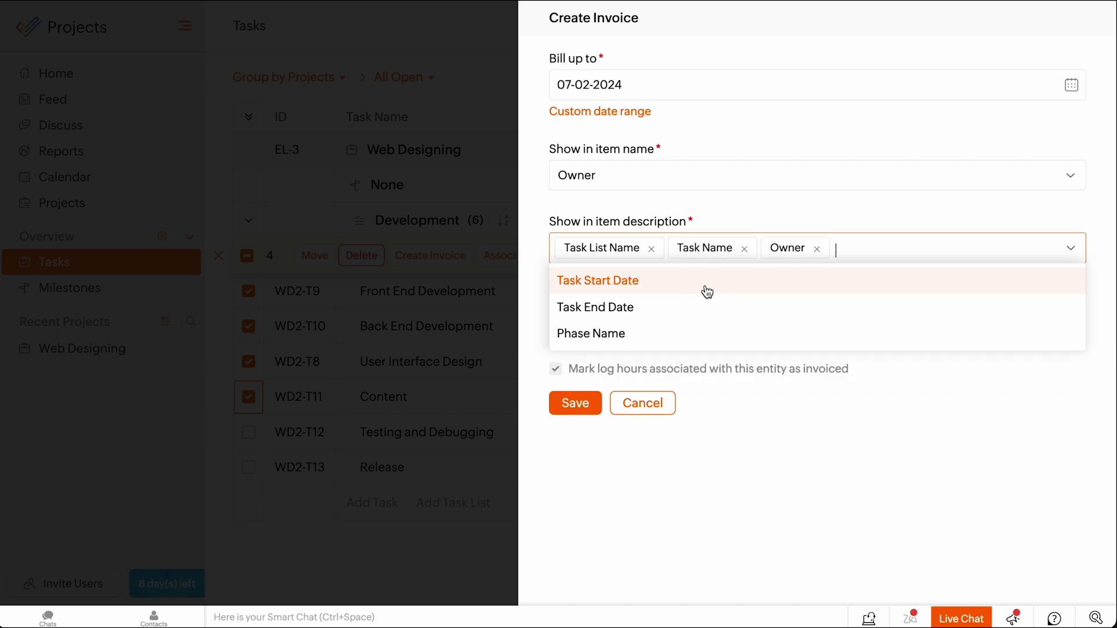
pyautogui.click(783, 403)
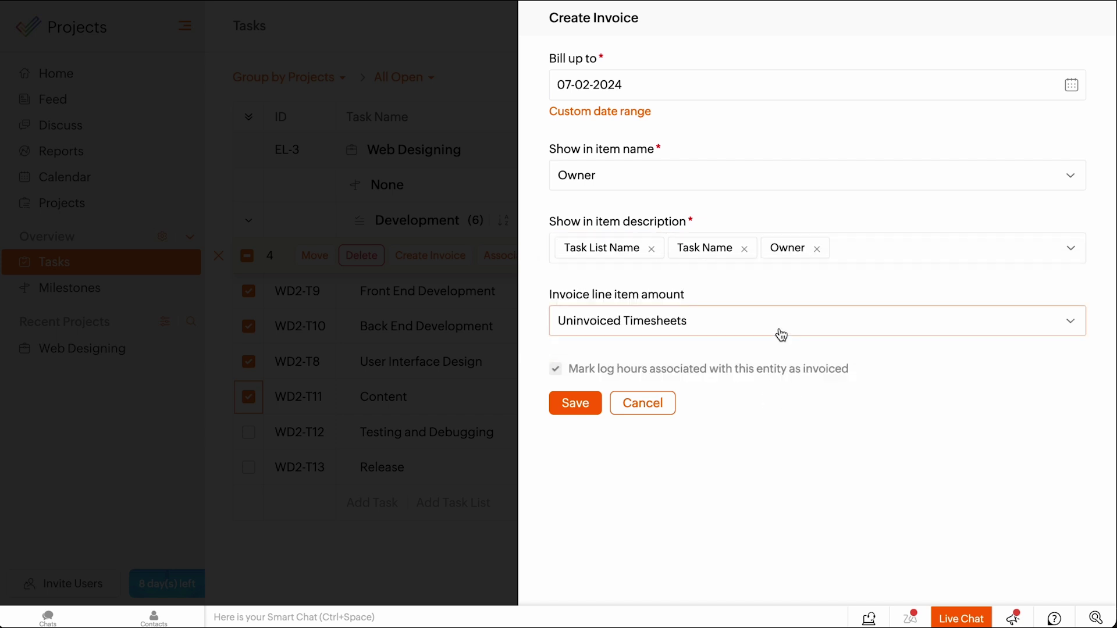
# Set the invoice line item amount to Planned Cost and save the invoice for the four tasks
pyautogui.click(781, 330)
pyautogui.click(769, 406)
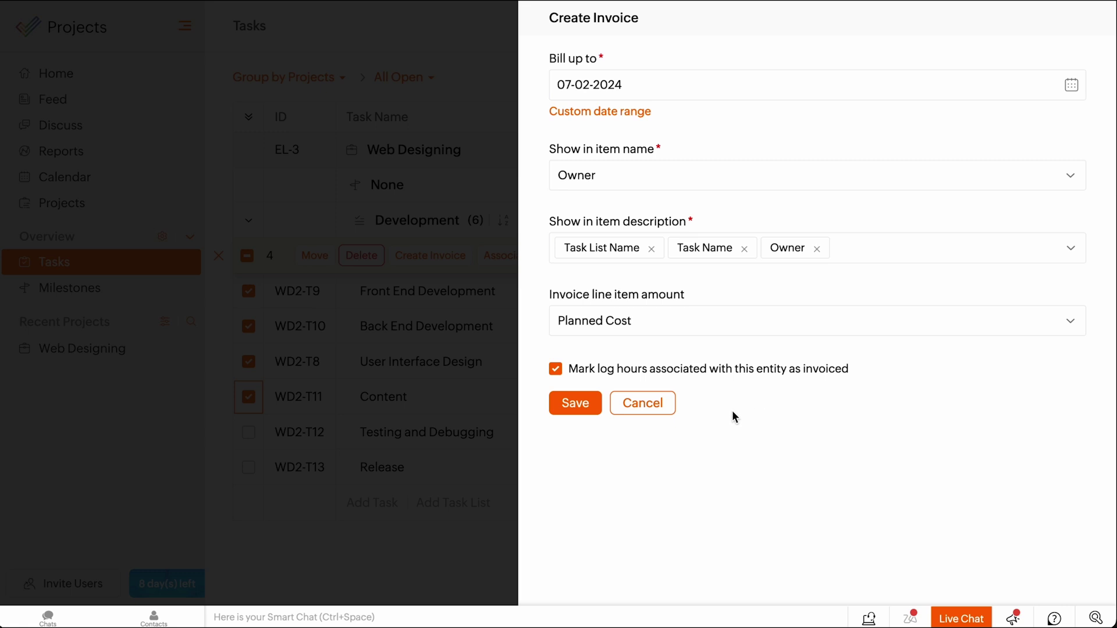
pyautogui.click(587, 415)
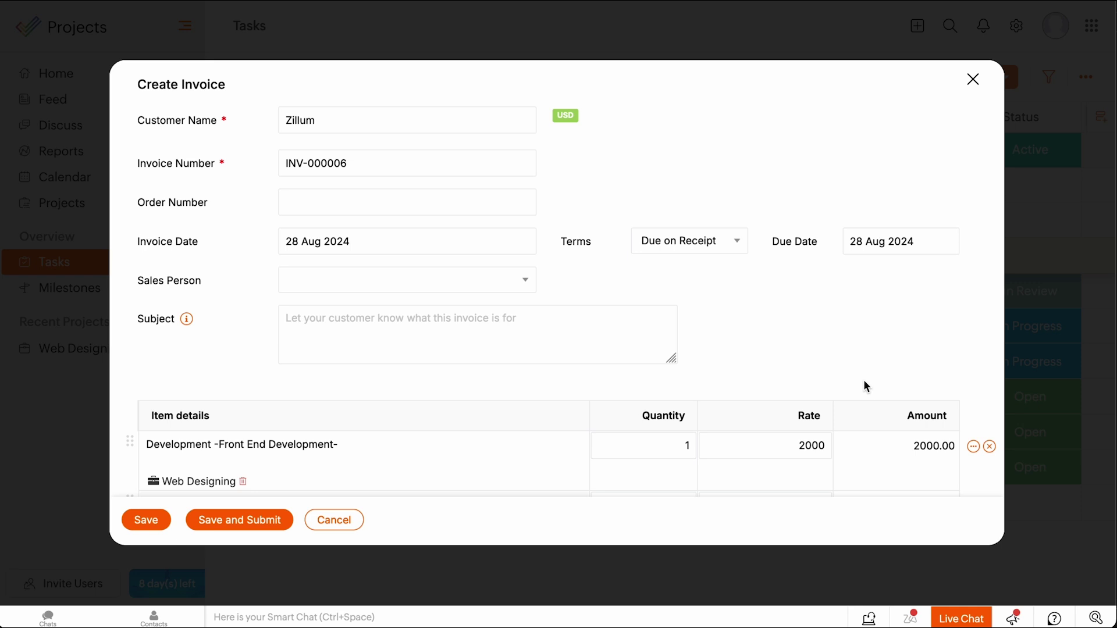
pyautogui.click(158, 522)
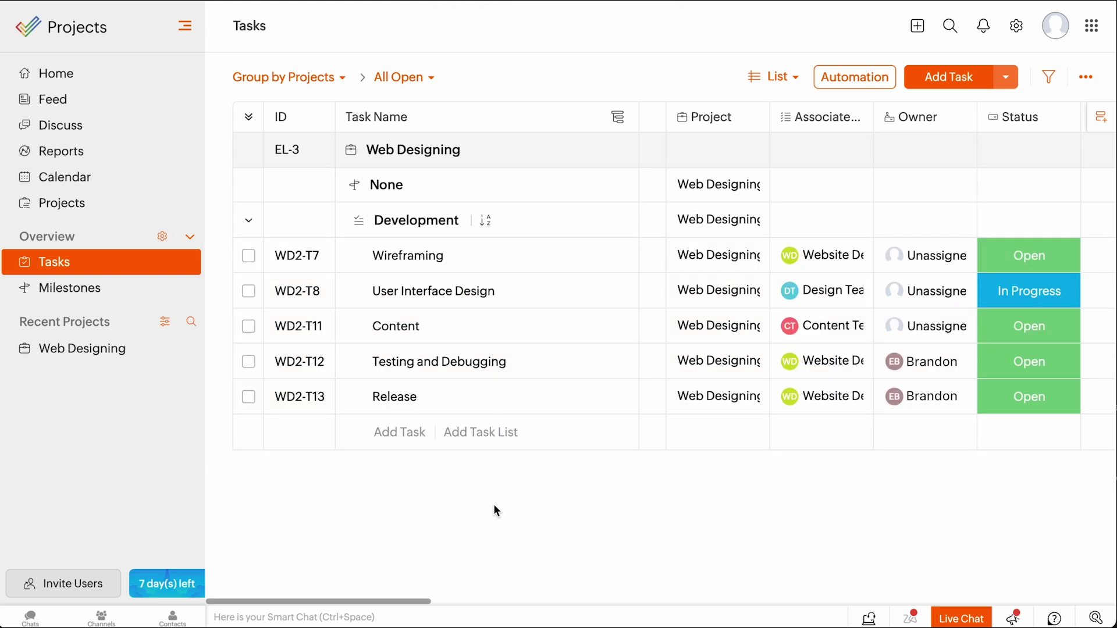
# Start an invoice for the Wireframing task, billed up to 08-20-2024, with Owner as the item name
pyautogui.click(250, 256)
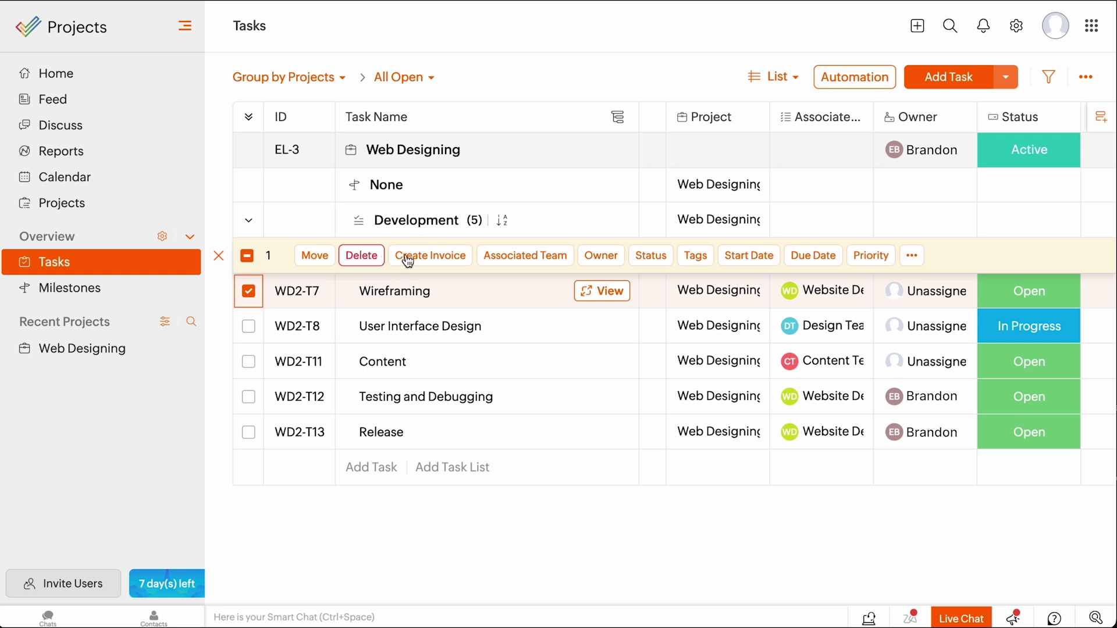
pyautogui.click(408, 259)
pyautogui.click(637, 86)
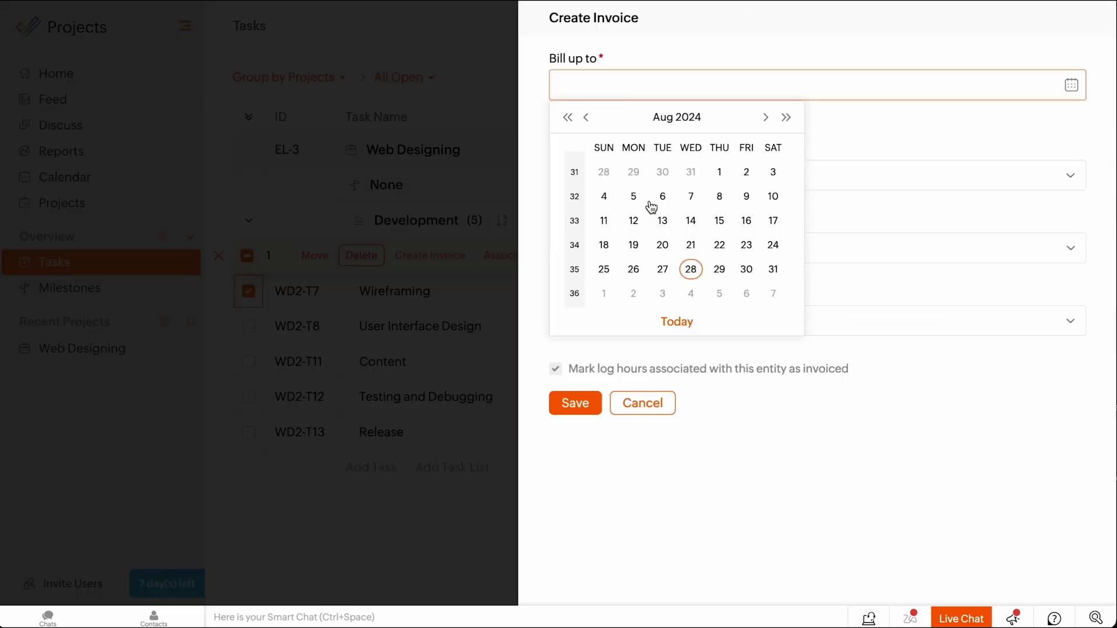
pyautogui.click(661, 242)
pyautogui.click(686, 185)
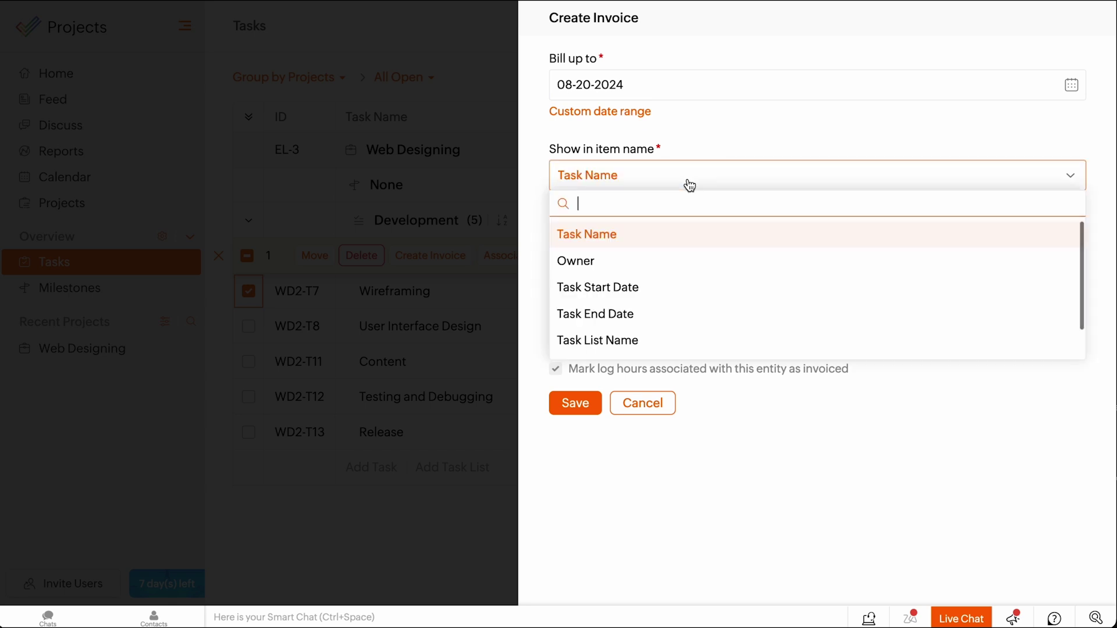
pyautogui.click(679, 268)
# Add Owner and Task Start Date to the Wireframing invoice's item description
pyautogui.click(688, 254)
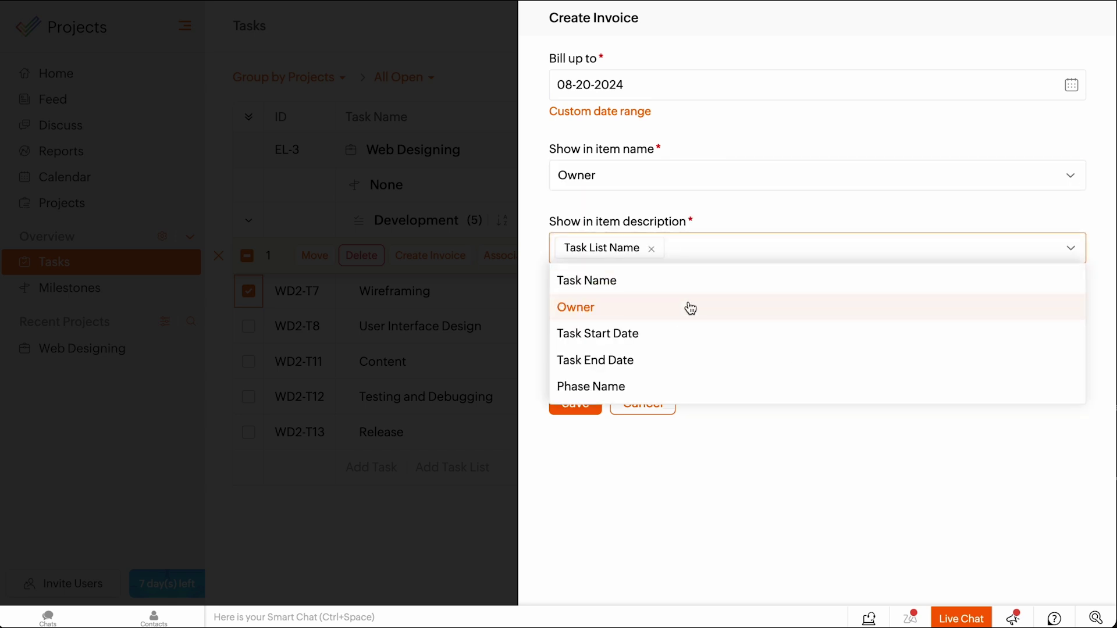
pyautogui.click(690, 309)
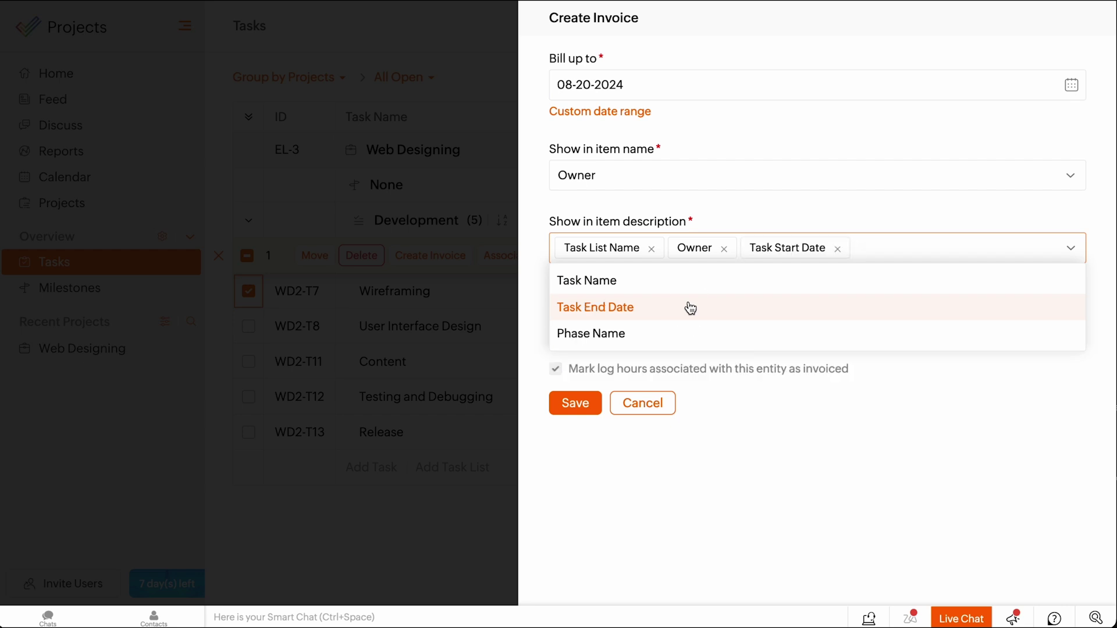
pyautogui.click(747, 396)
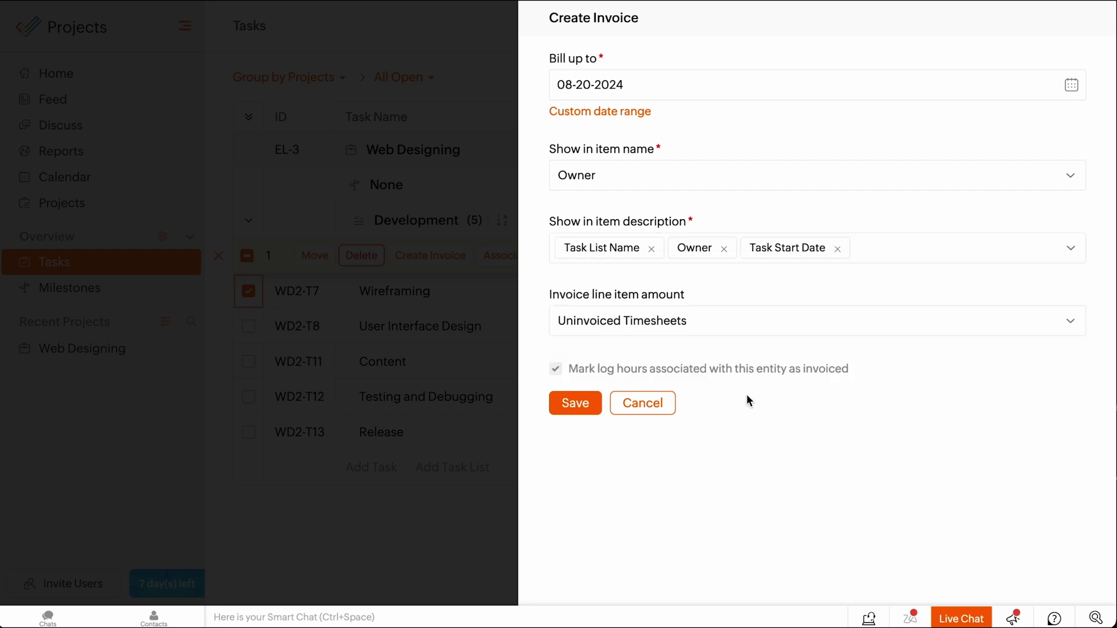
# Set the Wireframing invoice's line item amount to Planned Cost and save the invoice
pyautogui.click(780, 334)
pyautogui.click(771, 409)
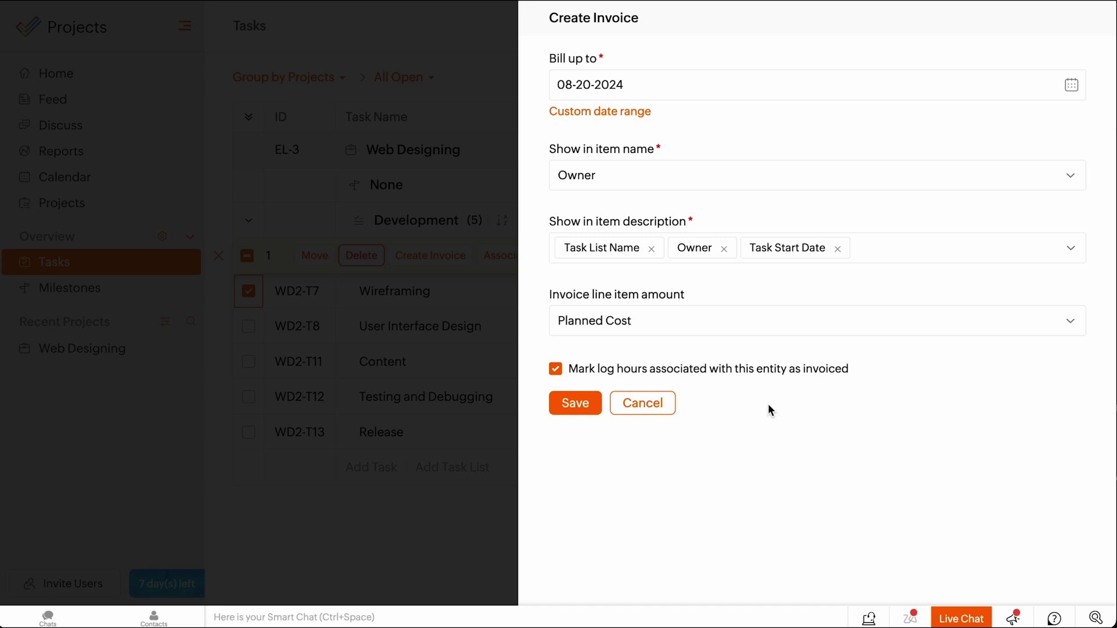
pyautogui.click(591, 401)
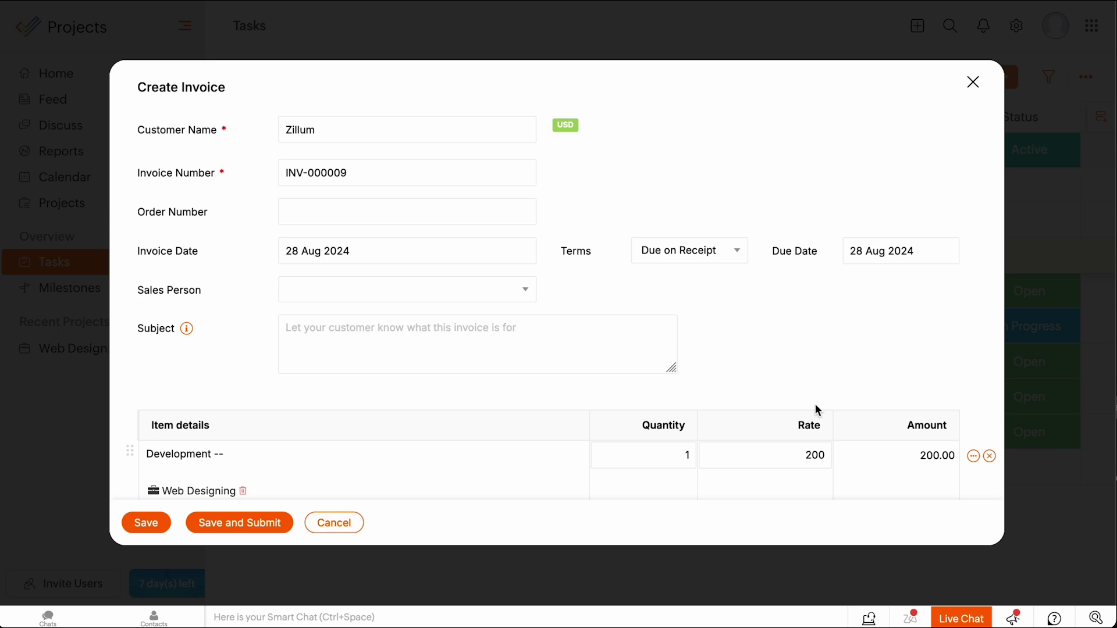
pyautogui.click(159, 522)
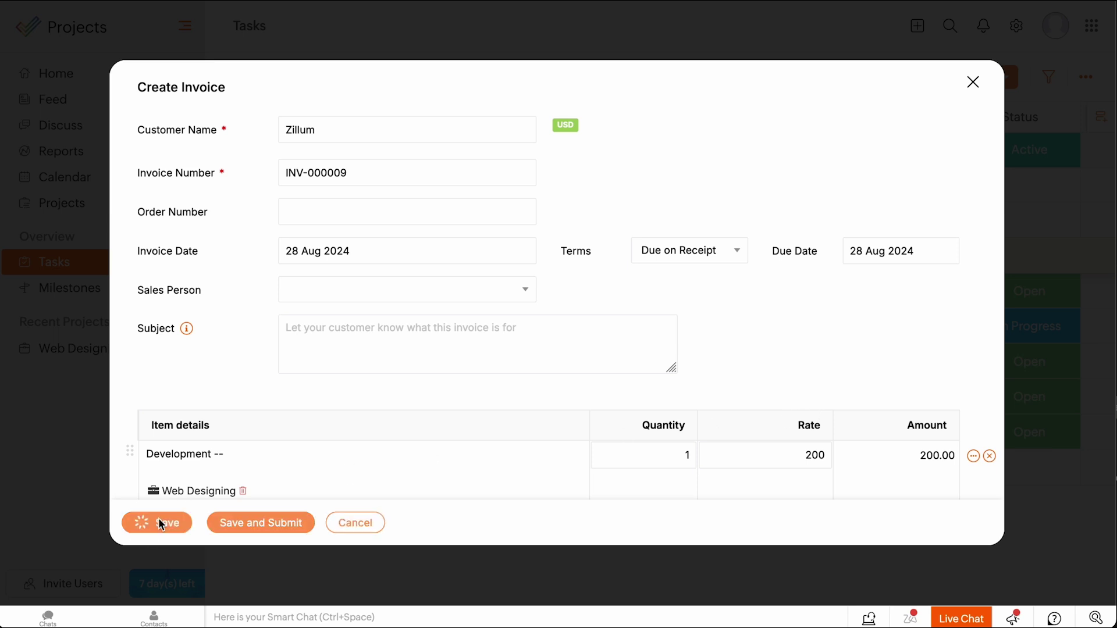
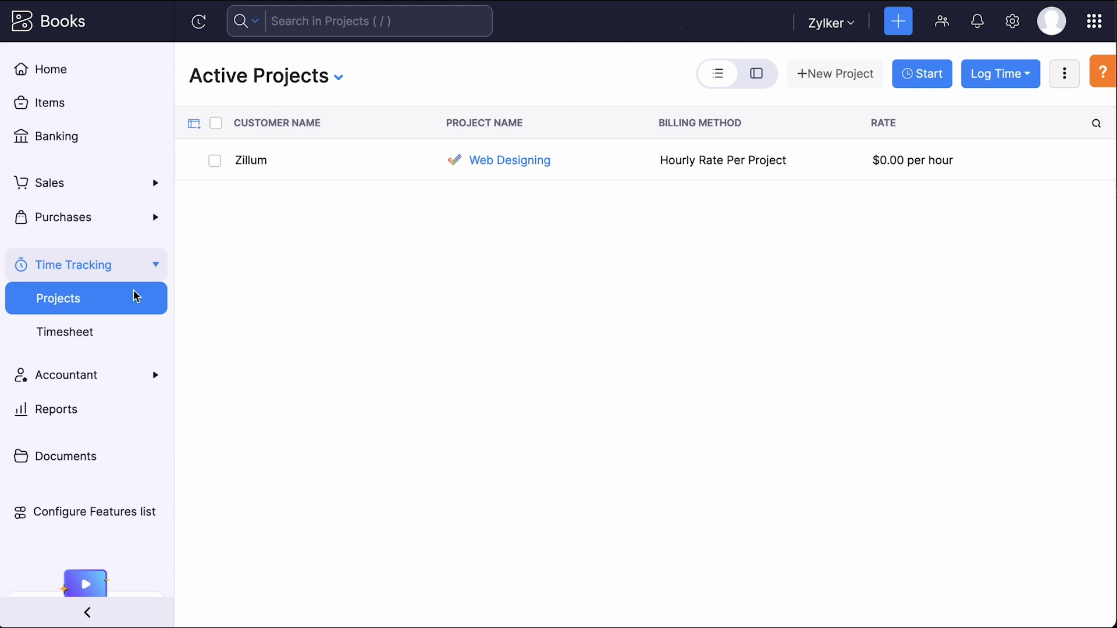
# Open the Web Designing project in Zoho Books and view the types of new transaction it offers
pyautogui.click(450, 158)
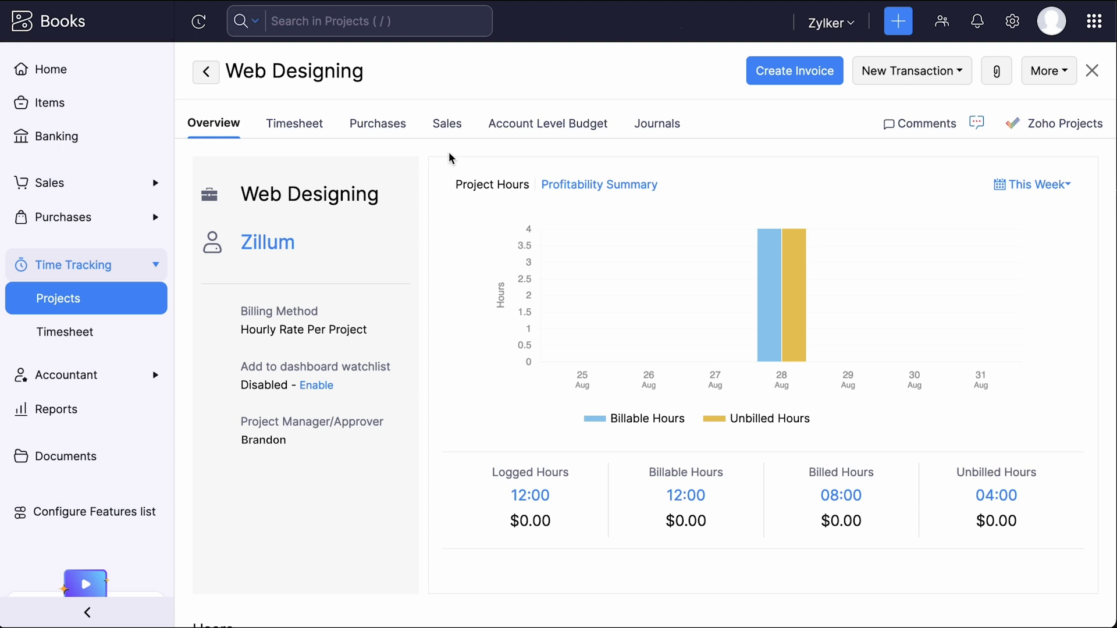
pyautogui.click(888, 78)
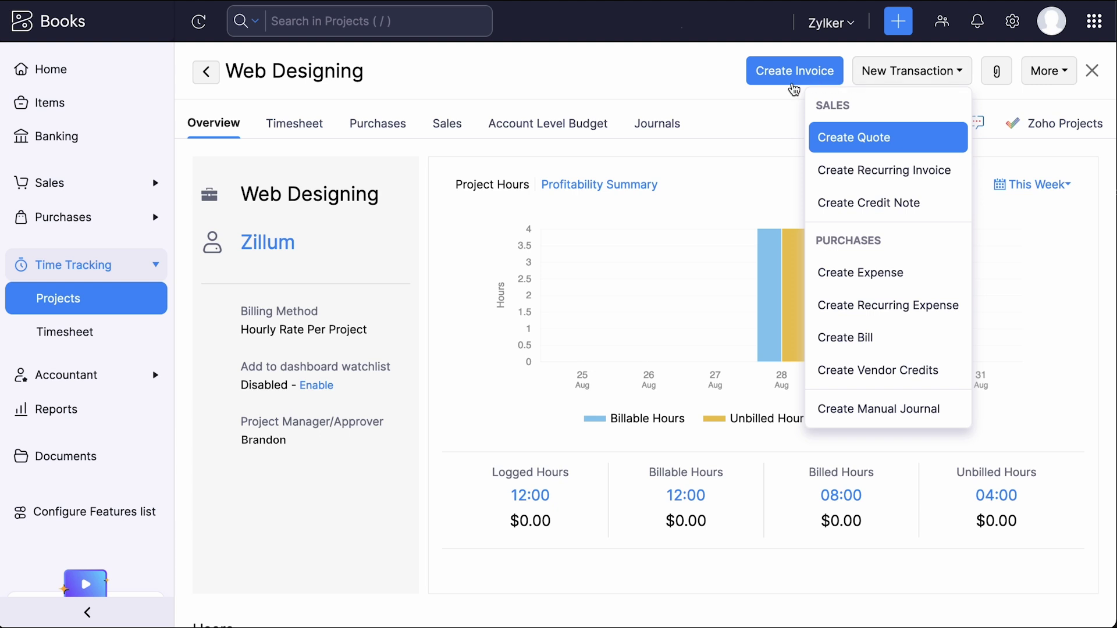
pyautogui.click(716, 101)
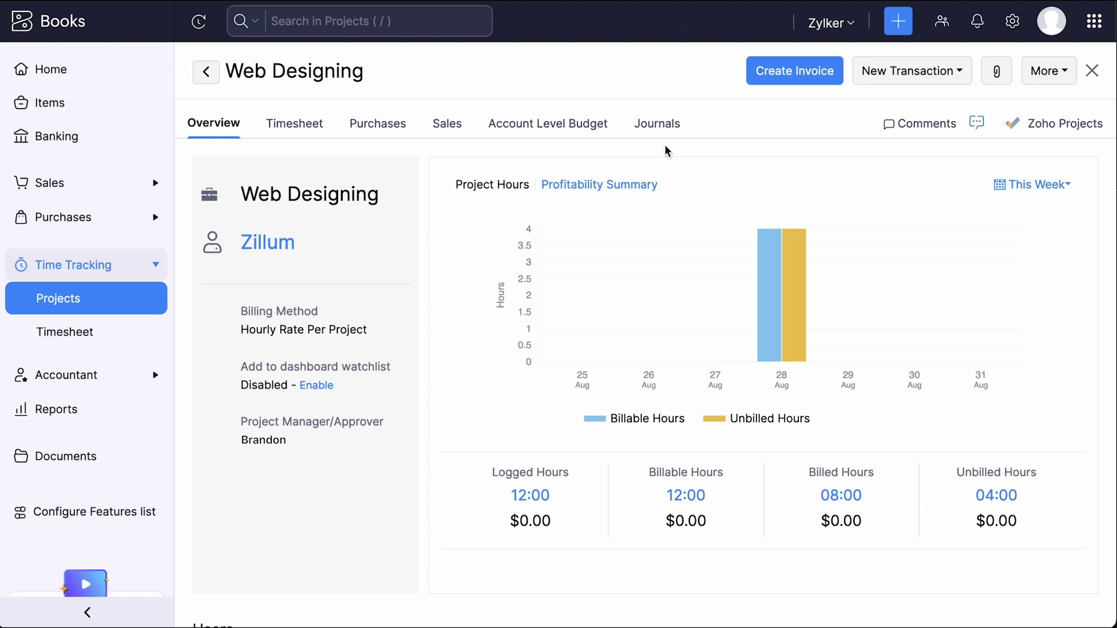
# Start a project invoice for Web Designing with a bill-up-to date of 27 Aug 2024
pyautogui.click(779, 79)
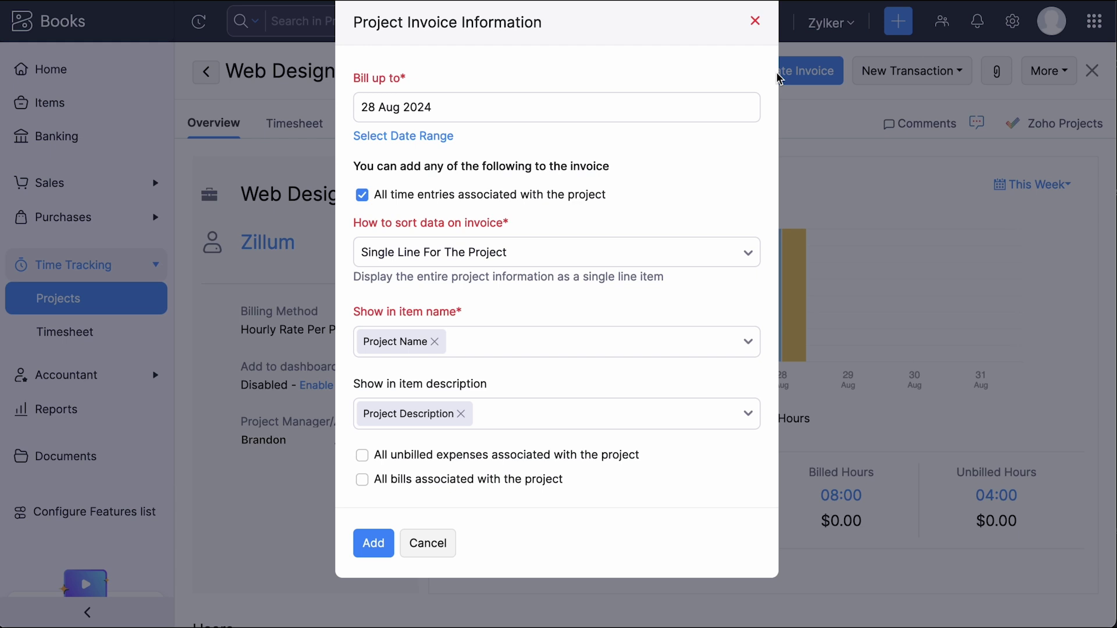
pyautogui.click(673, 114)
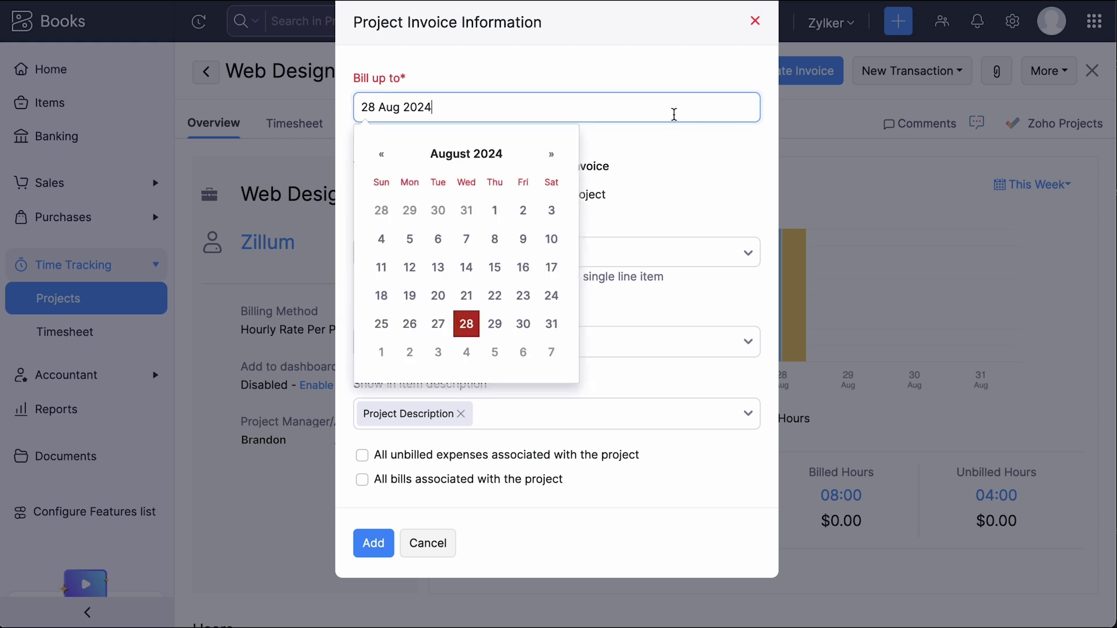
pyautogui.click(448, 321)
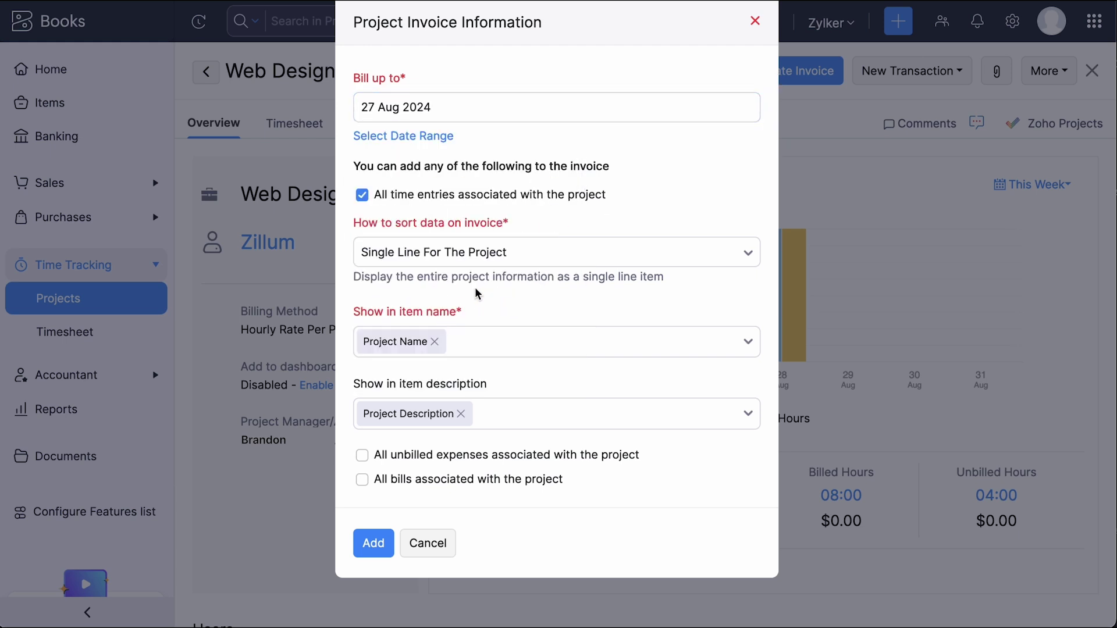
pyautogui.click(429, 137)
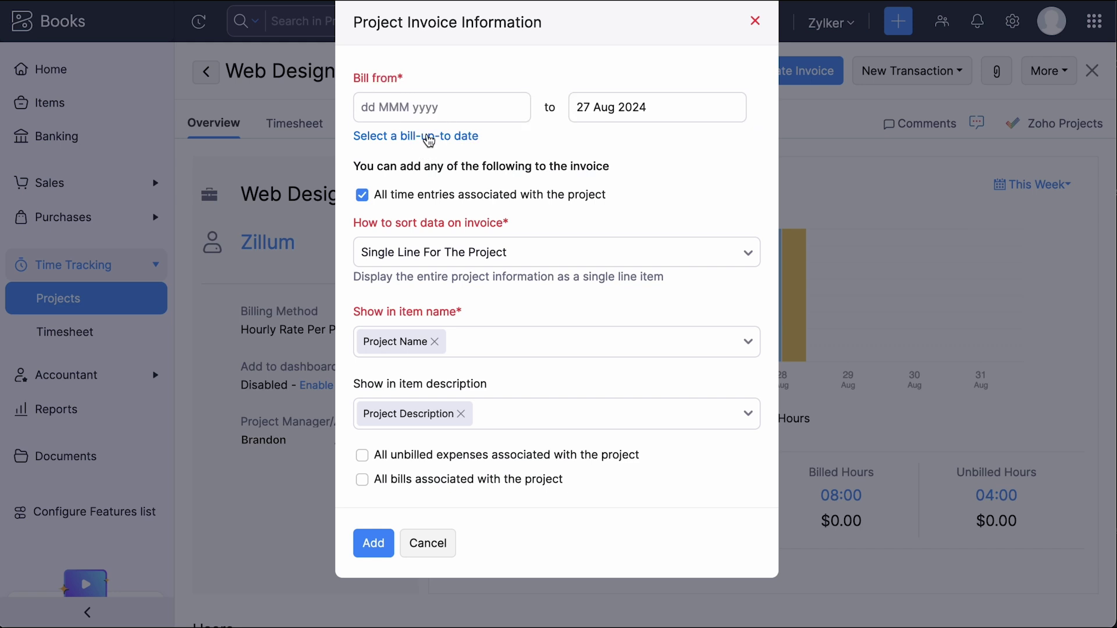
pyautogui.click(428, 137)
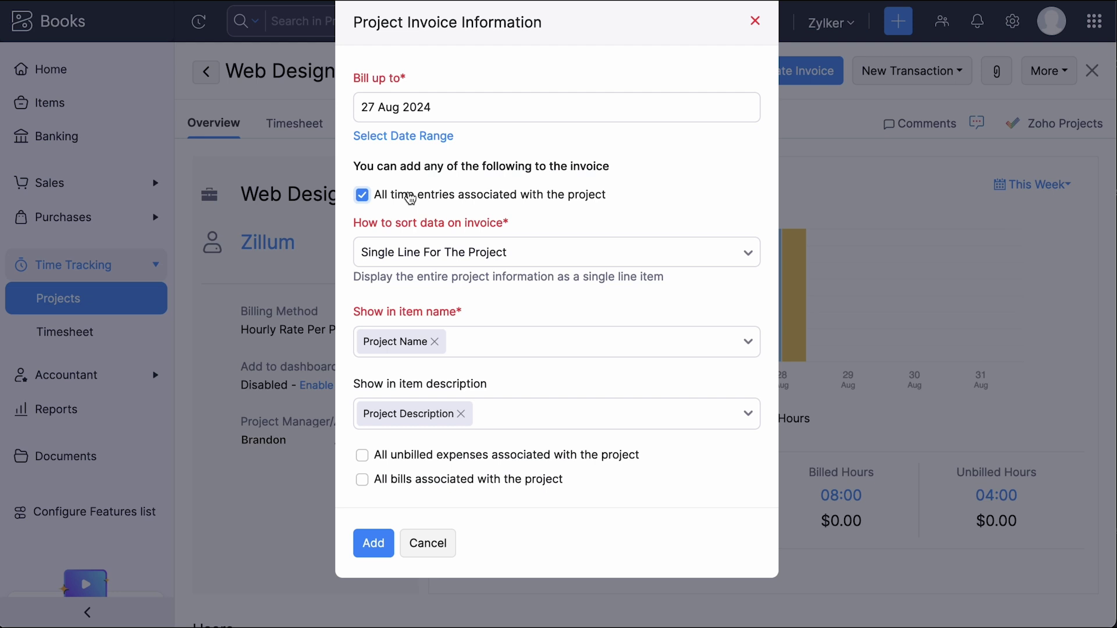
# Sort the invoice data as Single Line For The Project and add Project Code to the item name
pyautogui.click(427, 250)
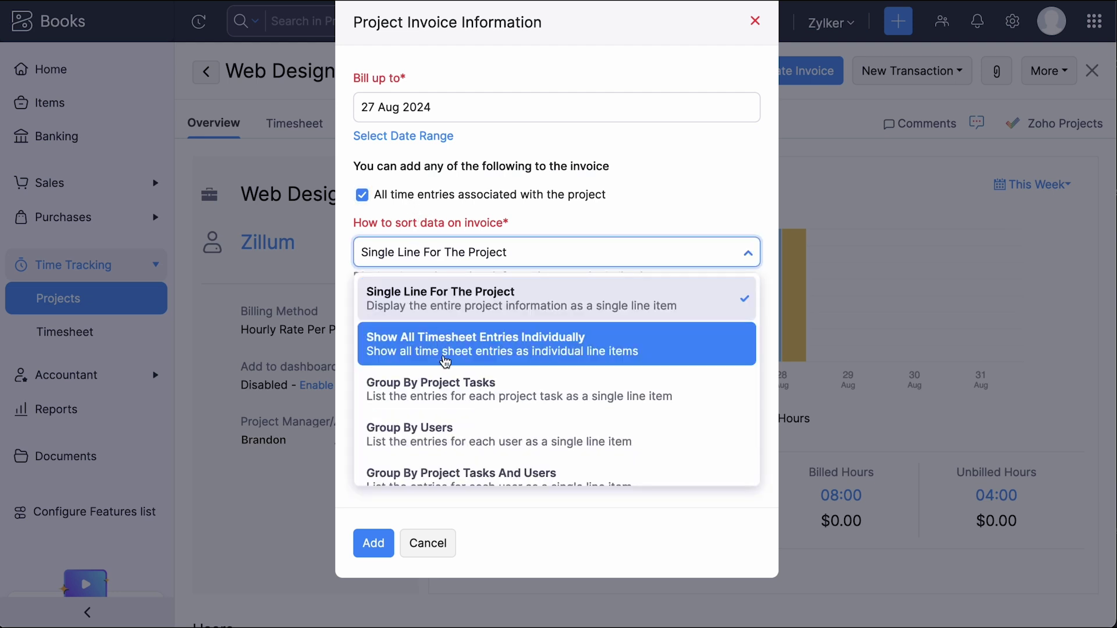
pyautogui.click(469, 313)
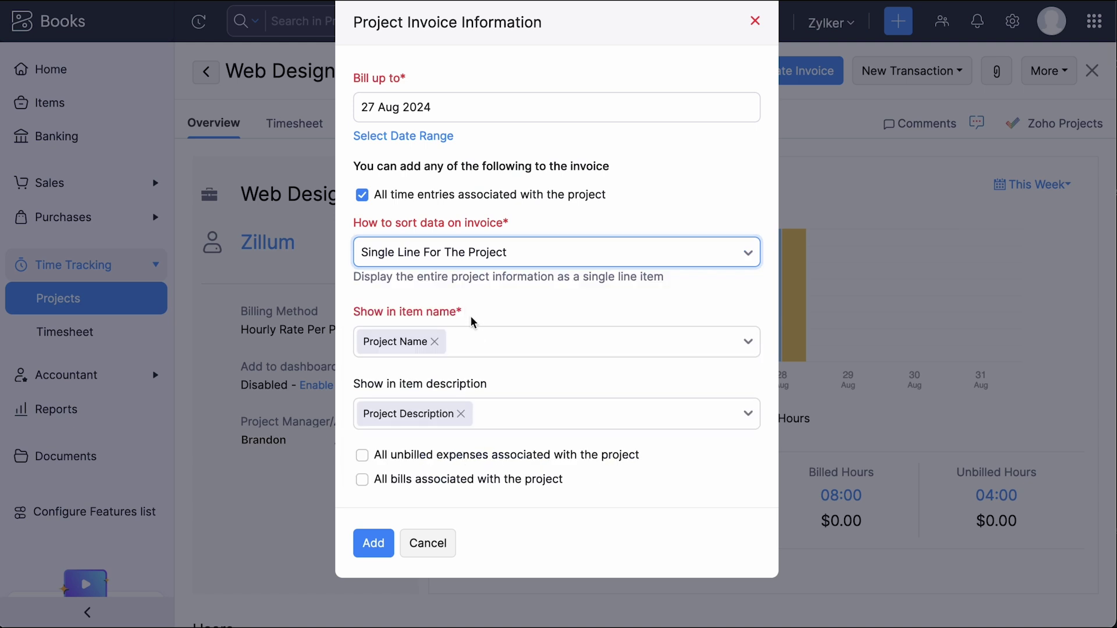
pyautogui.click(477, 342)
pyautogui.click(473, 416)
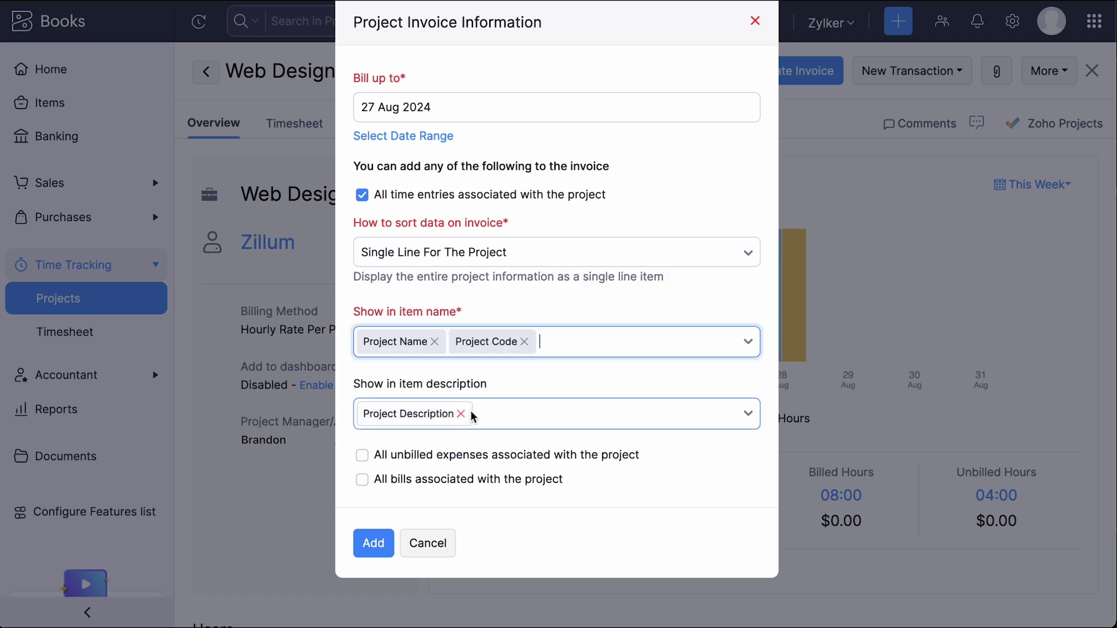
# Add Project Name to the item description, include all unbilled expenses and bills of the project, and add the data to the invoice
pyautogui.click(509, 416)
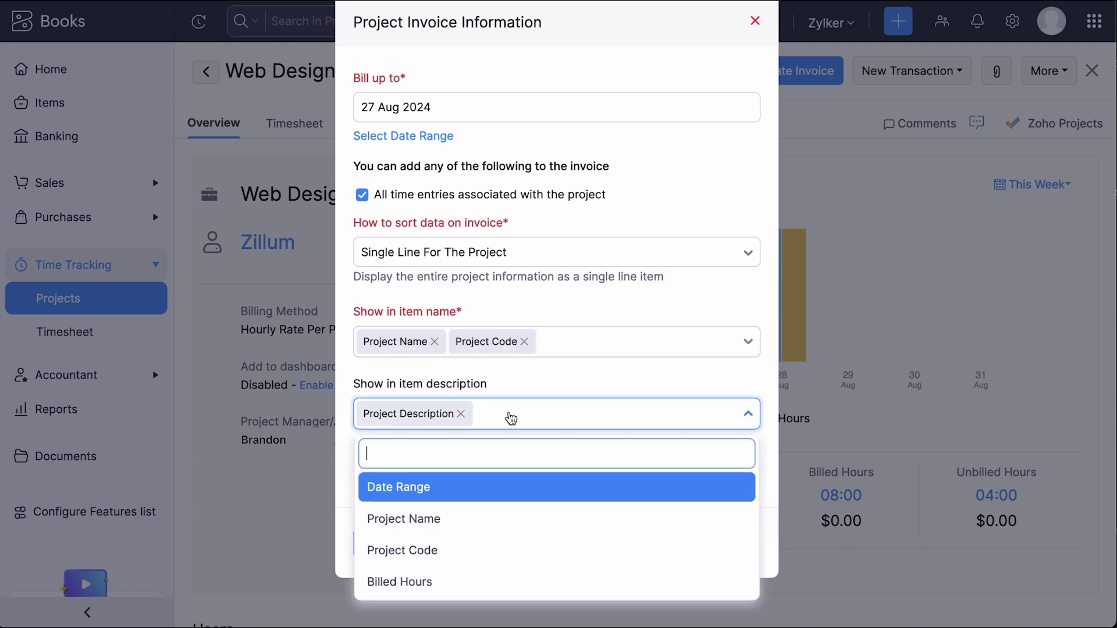
pyautogui.click(501, 517)
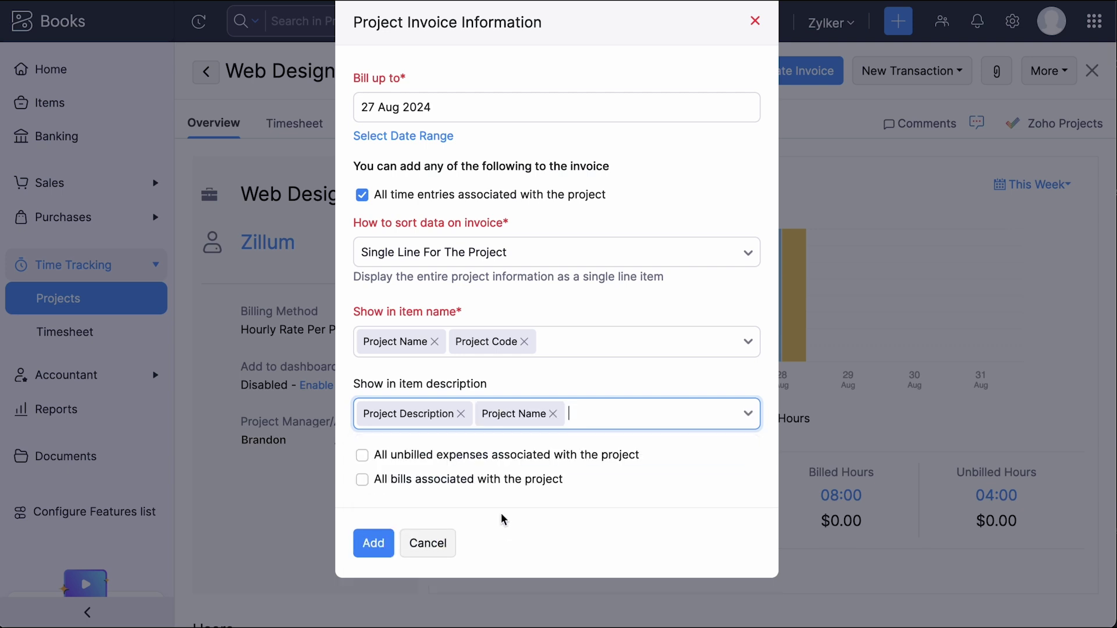
pyautogui.click(465, 462)
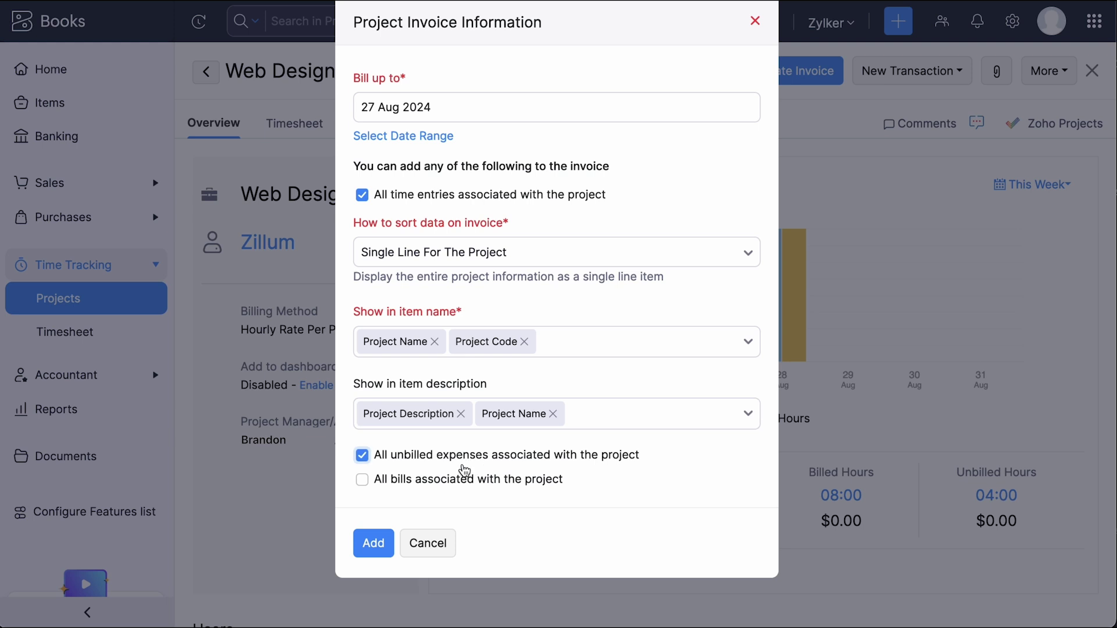
pyautogui.click(459, 478)
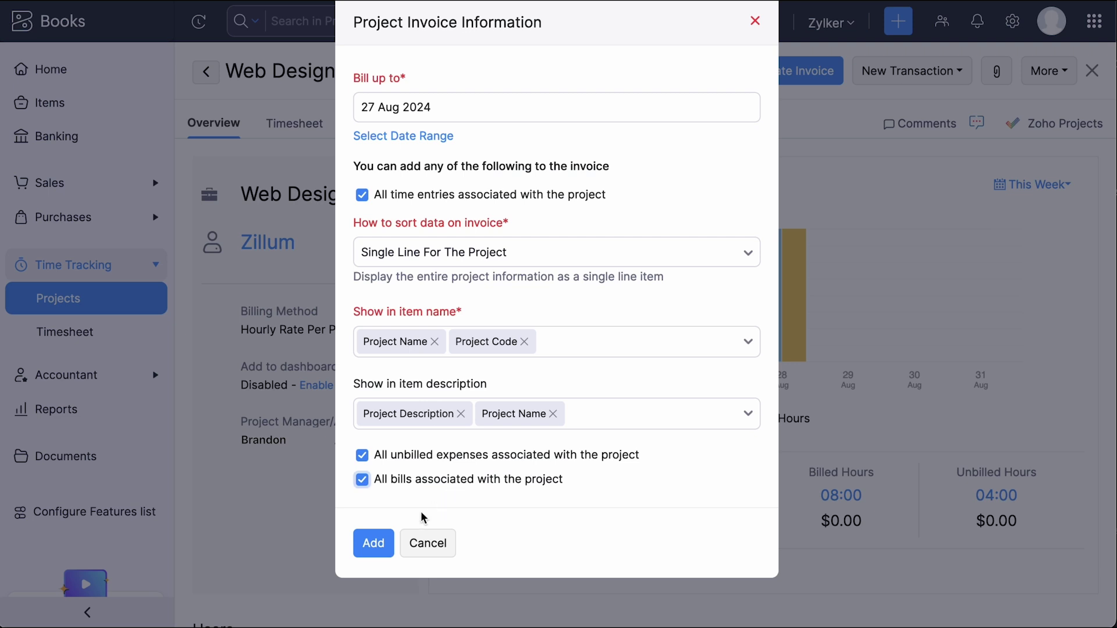
pyautogui.click(374, 543)
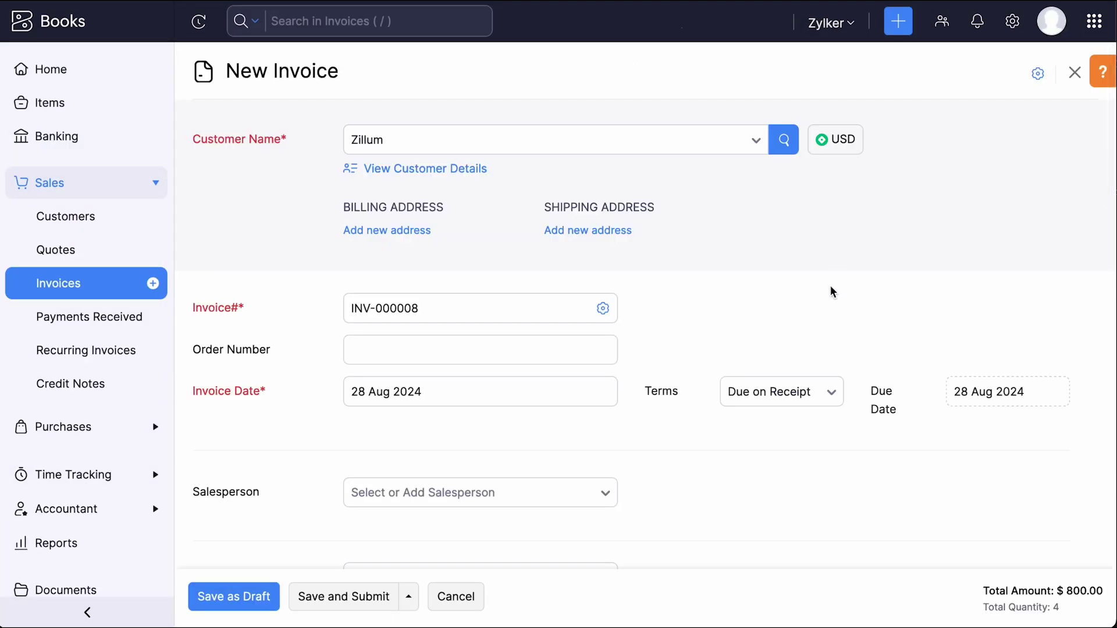
# Review the new Web Designing project invoice for Zillum and save it as a draft
pyautogui.scroll(-5, 832, 291)
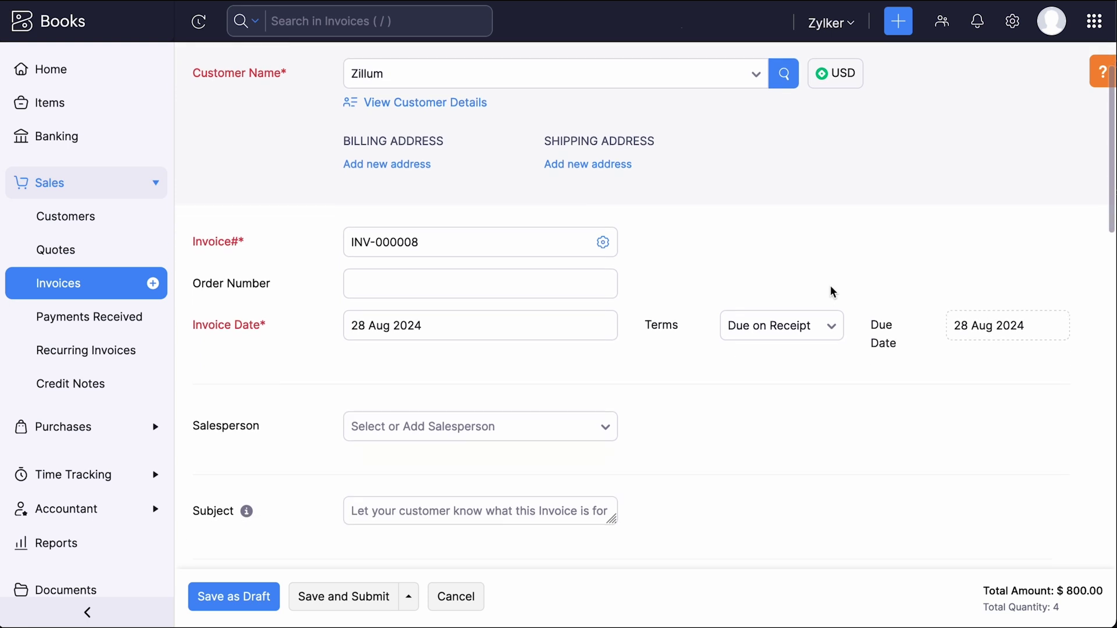
pyautogui.scroll(-10, 832, 291)
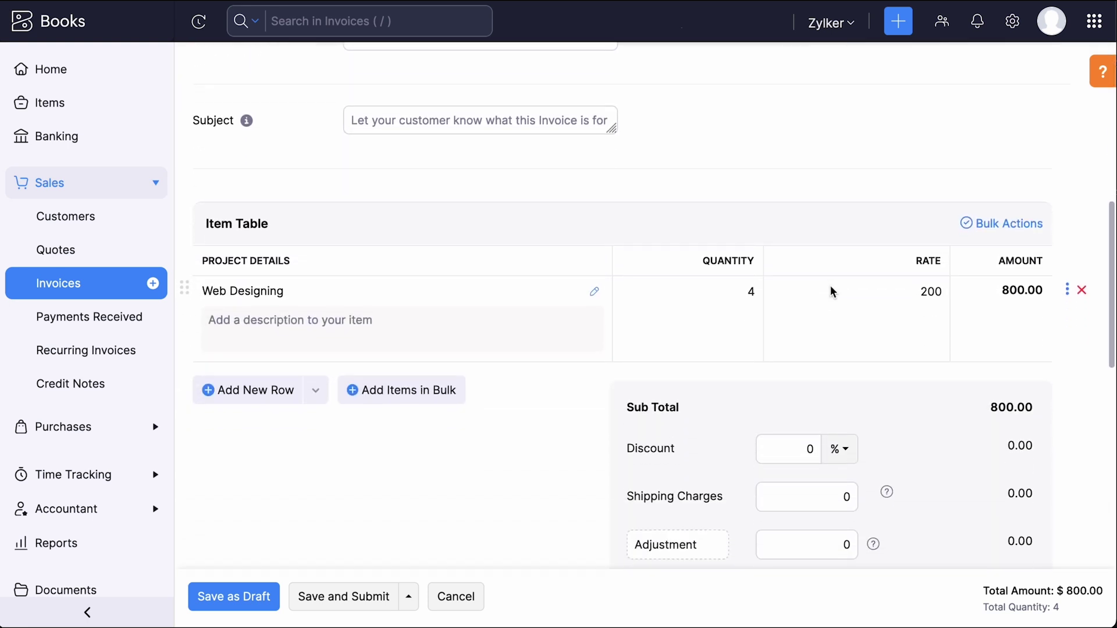
pyautogui.scroll(-4, 833, 291)
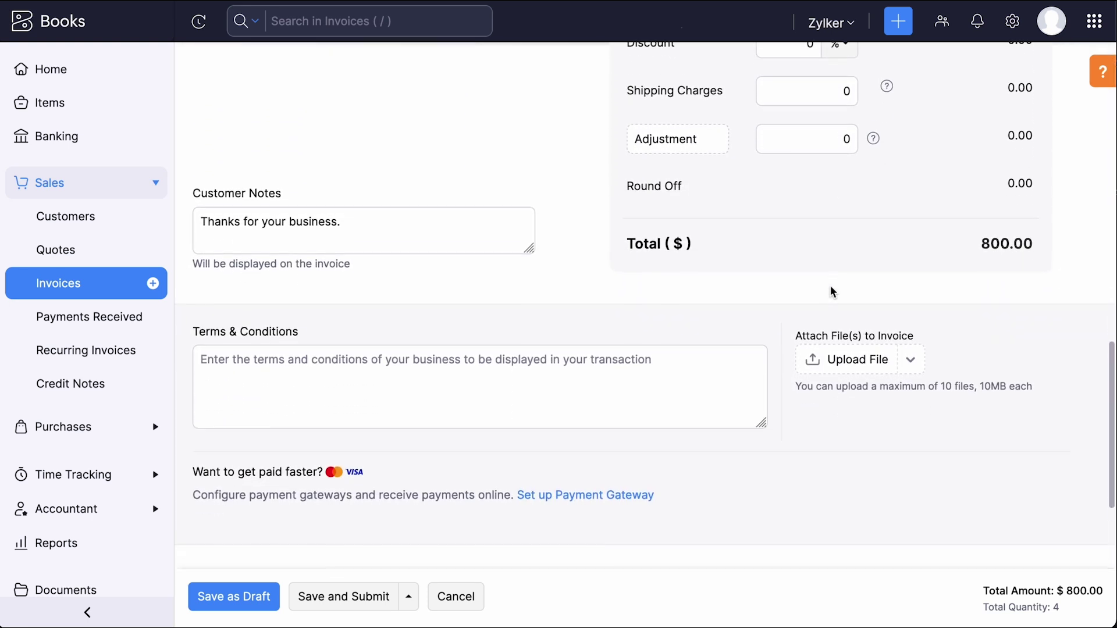
pyautogui.click(257, 597)
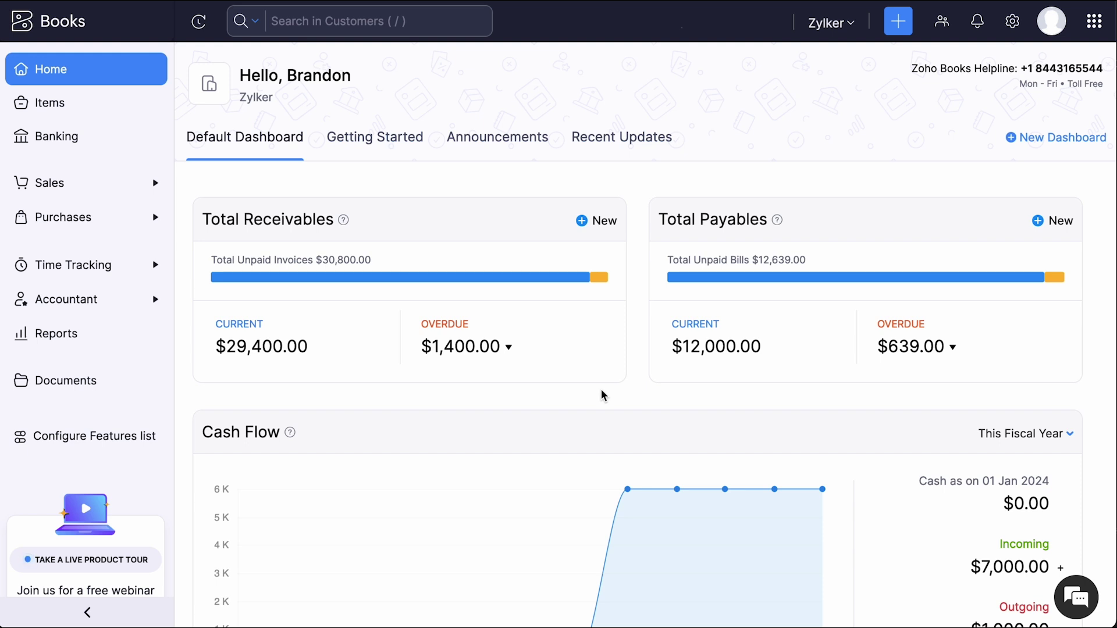
# Open the details of the Zoho Projects integration from the Zoho Apps settings
pyautogui.click(1012, 21)
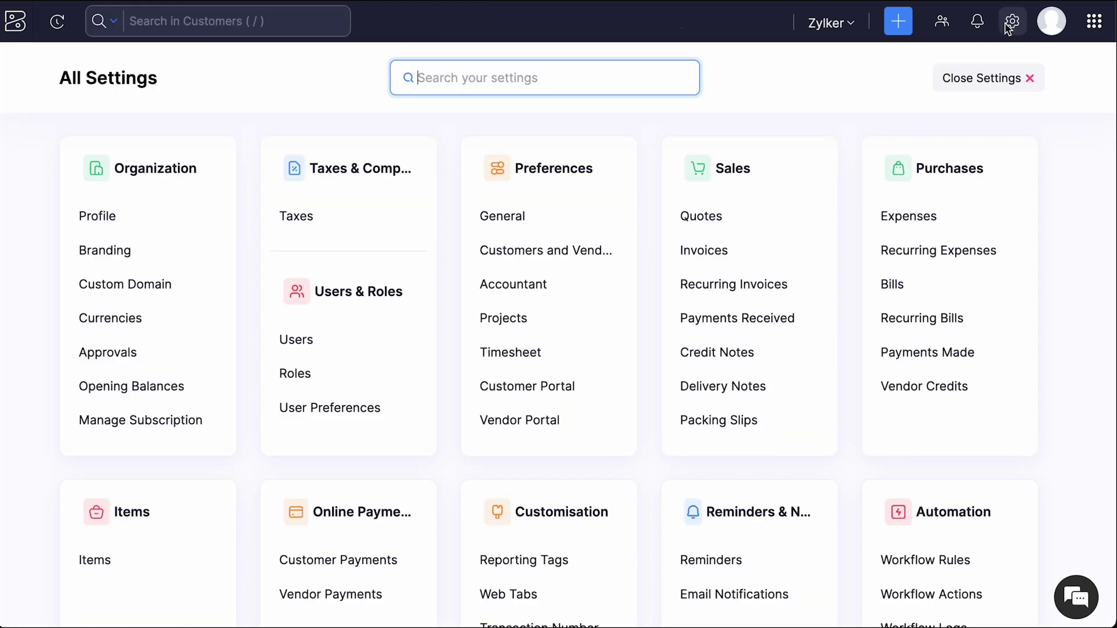
pyautogui.scroll(-6, 848, 386)
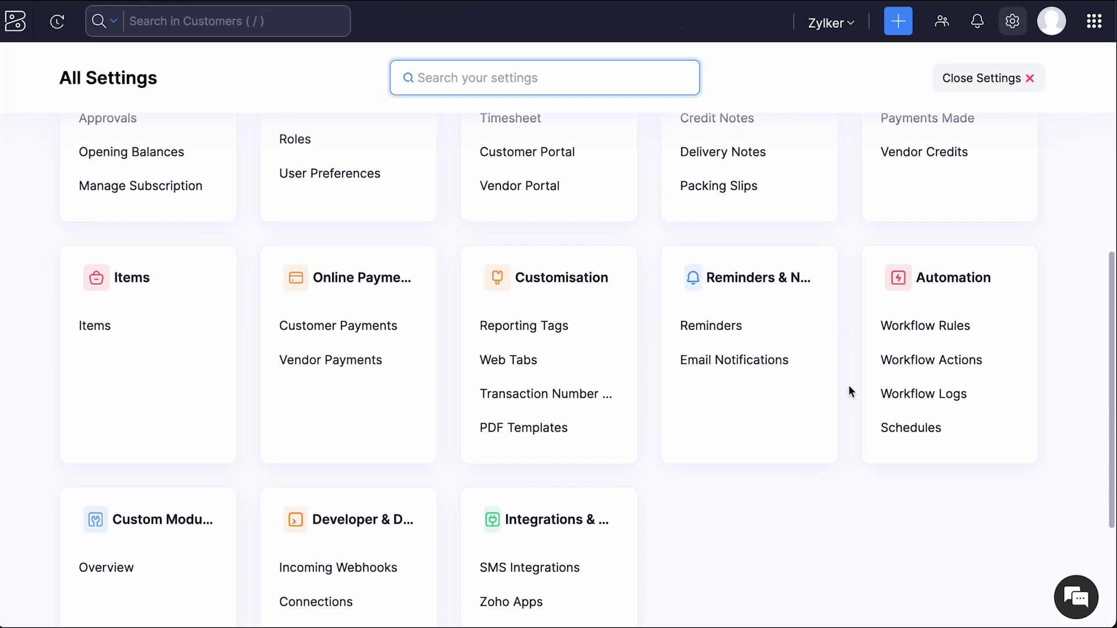
pyautogui.click(592, 470)
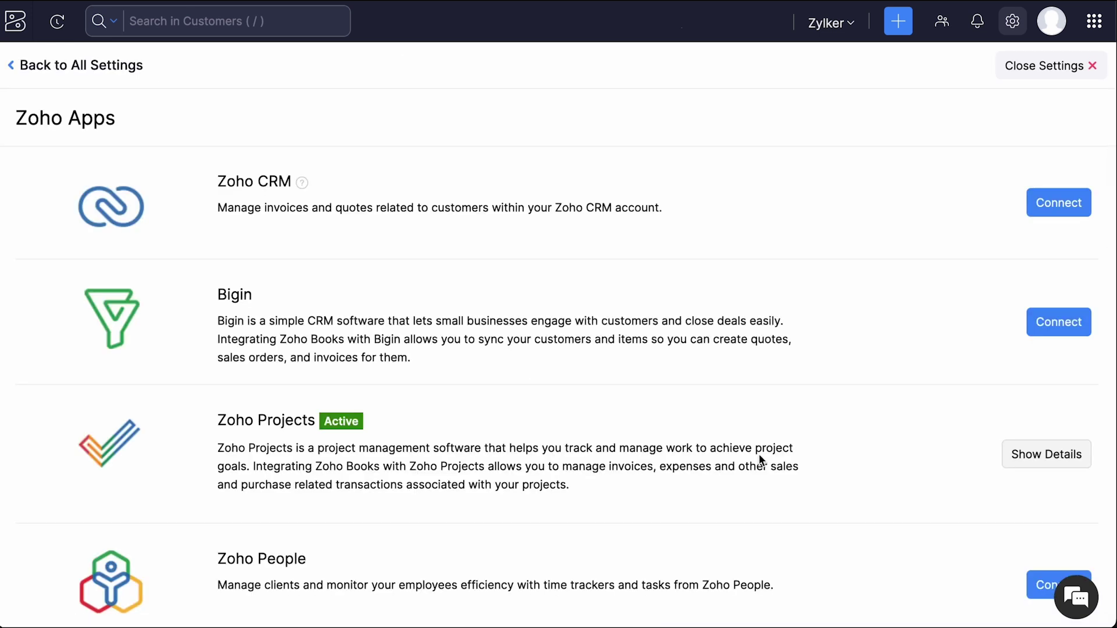
pyautogui.click(1015, 455)
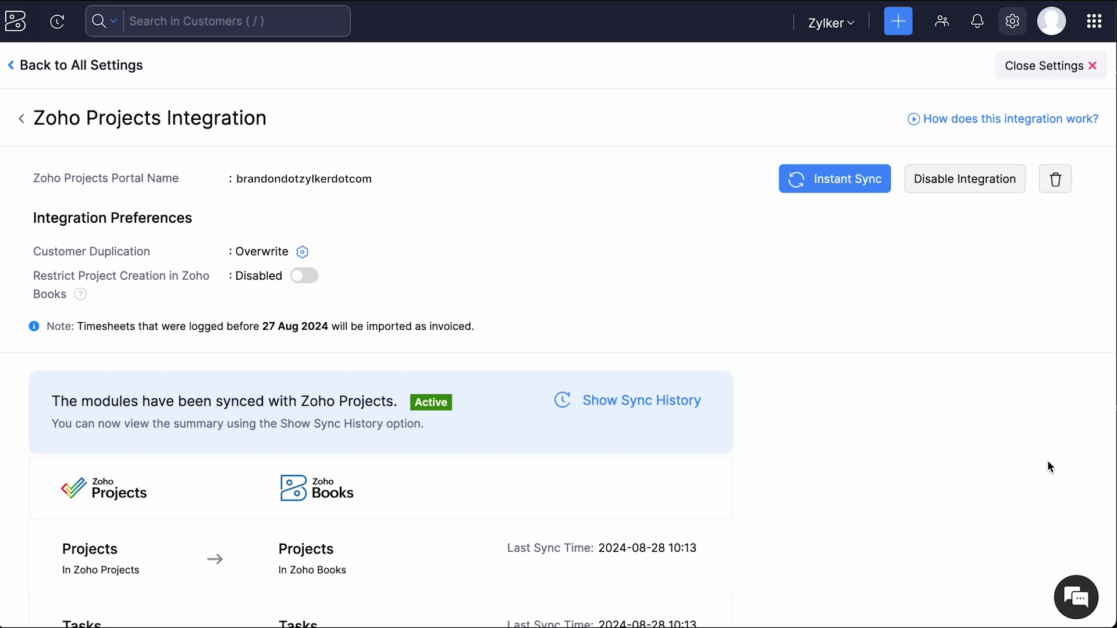
# Save the Customer Duplication preference as Overwrite and enable Restrict Project Creation in Zoho Books
pyautogui.click(303, 253)
pyautogui.click(331, 285)
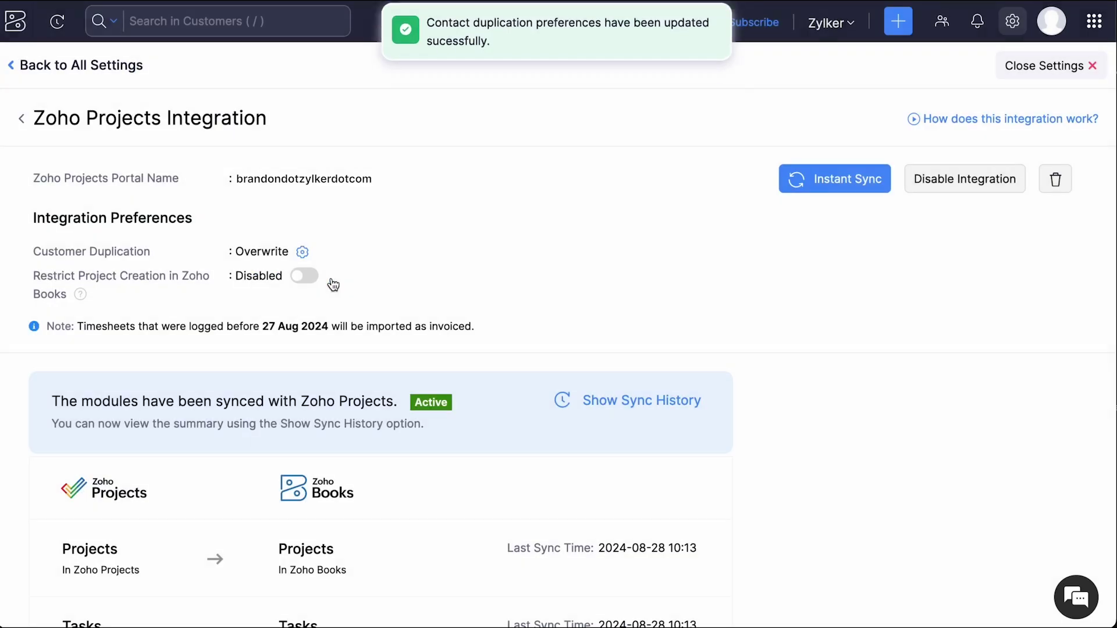
pyautogui.click(307, 280)
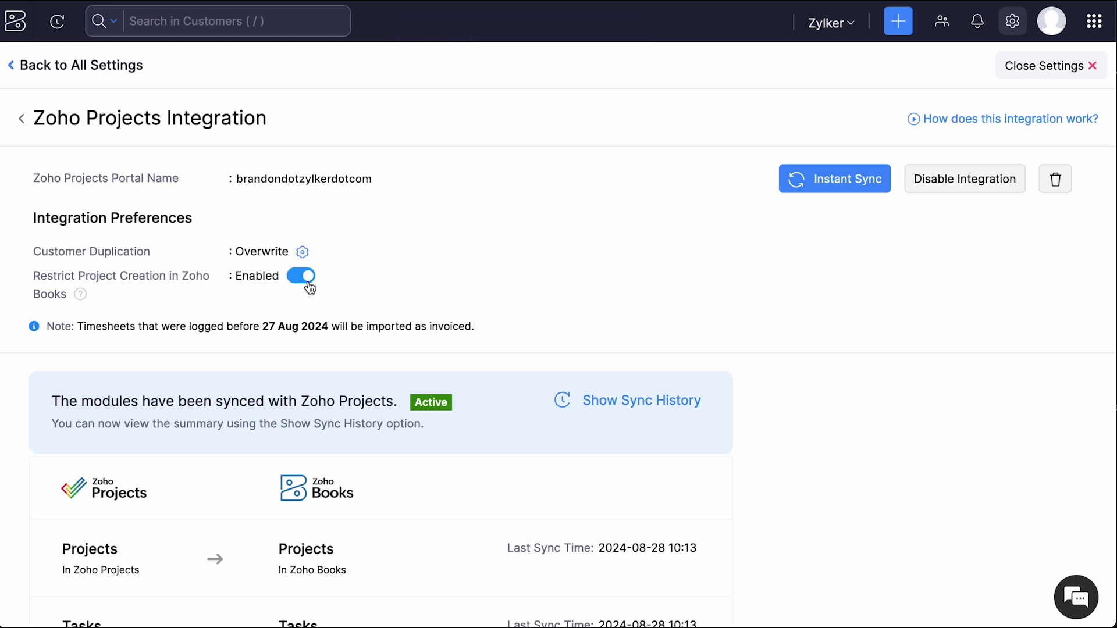
# View the Zoho Projects sync history and return to the integration details
pyautogui.scroll(-3, 311, 288)
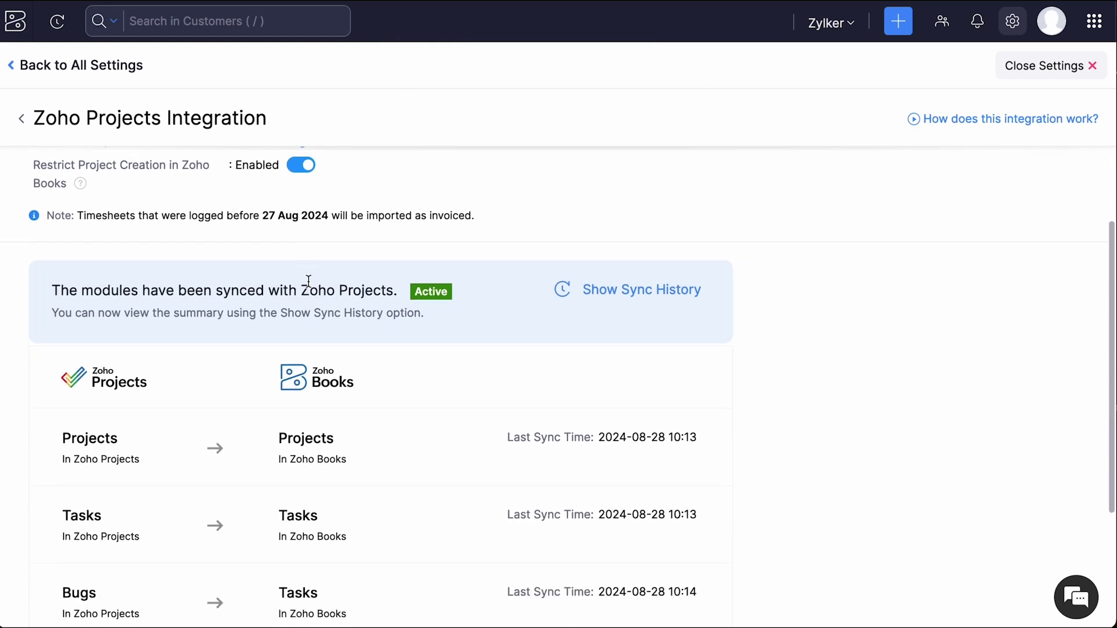
pyautogui.click(604, 290)
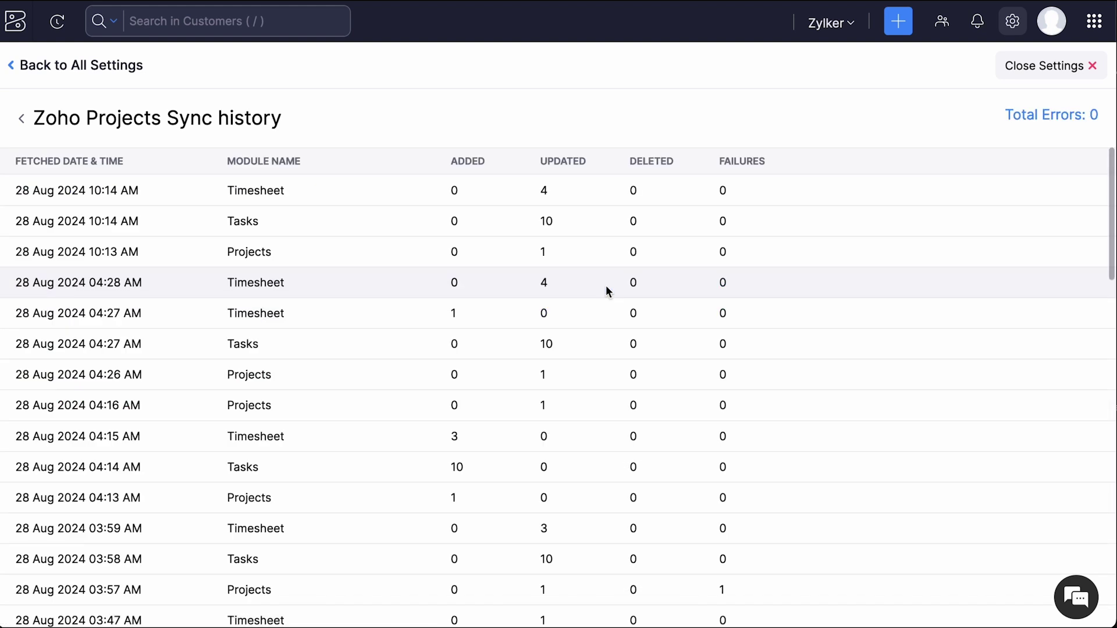
pyautogui.scroll(-3, 606, 287)
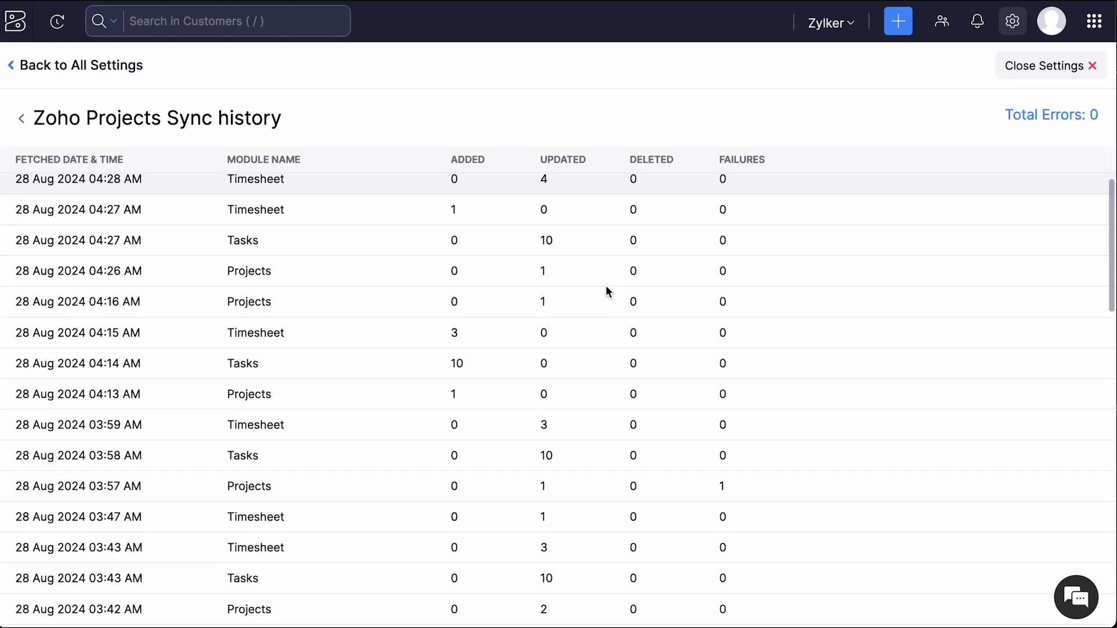
pyautogui.scroll(-4, 606, 285)
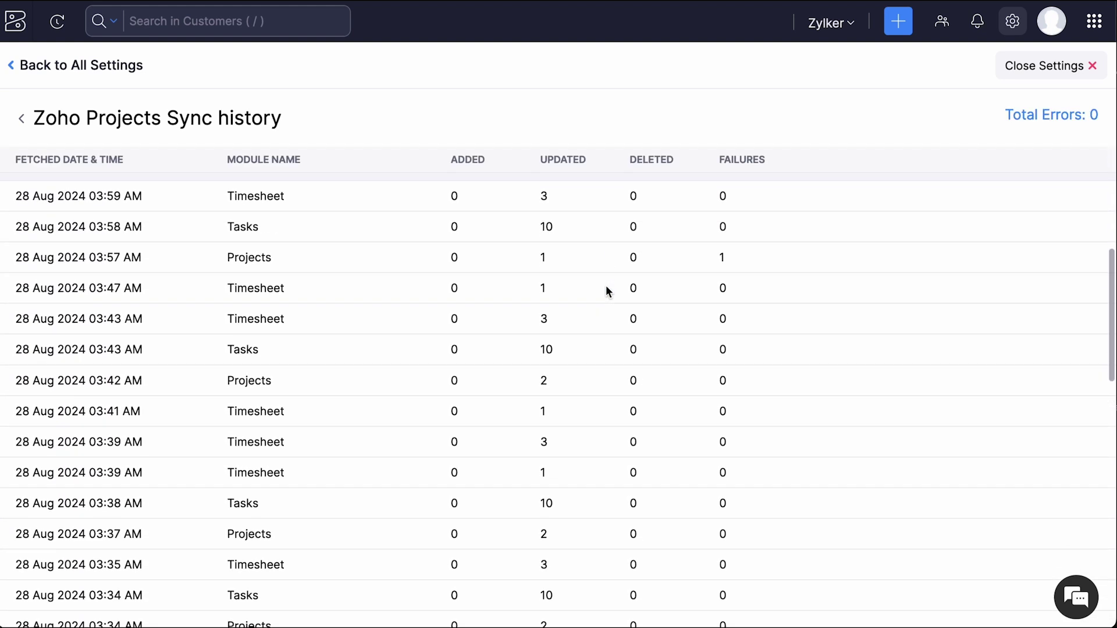
pyautogui.scroll(-2, 606, 289)
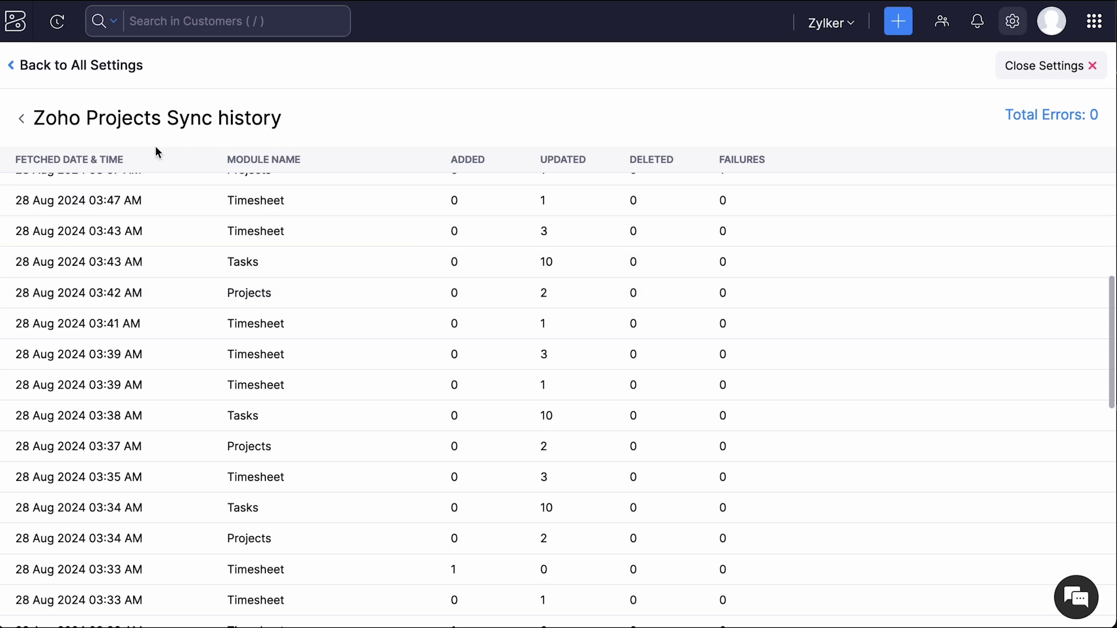
pyautogui.click(22, 119)
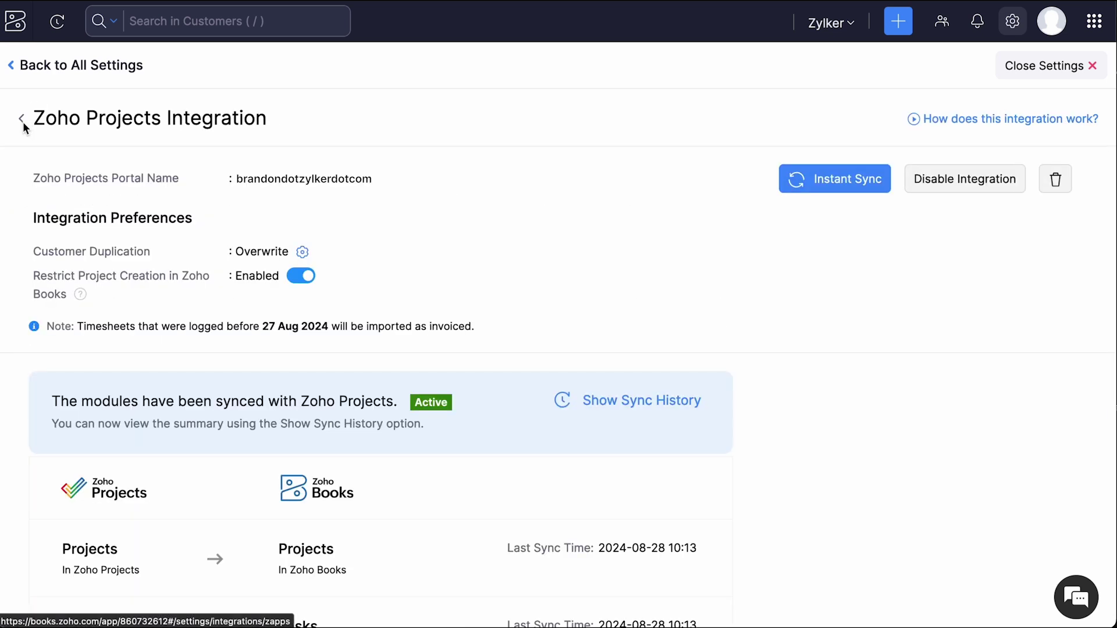
# Examine the mapped default and custom fields of the Projects module, including Completed on and Priority Level, and close the mapping
pyautogui.scroll(-3, 128, 246)
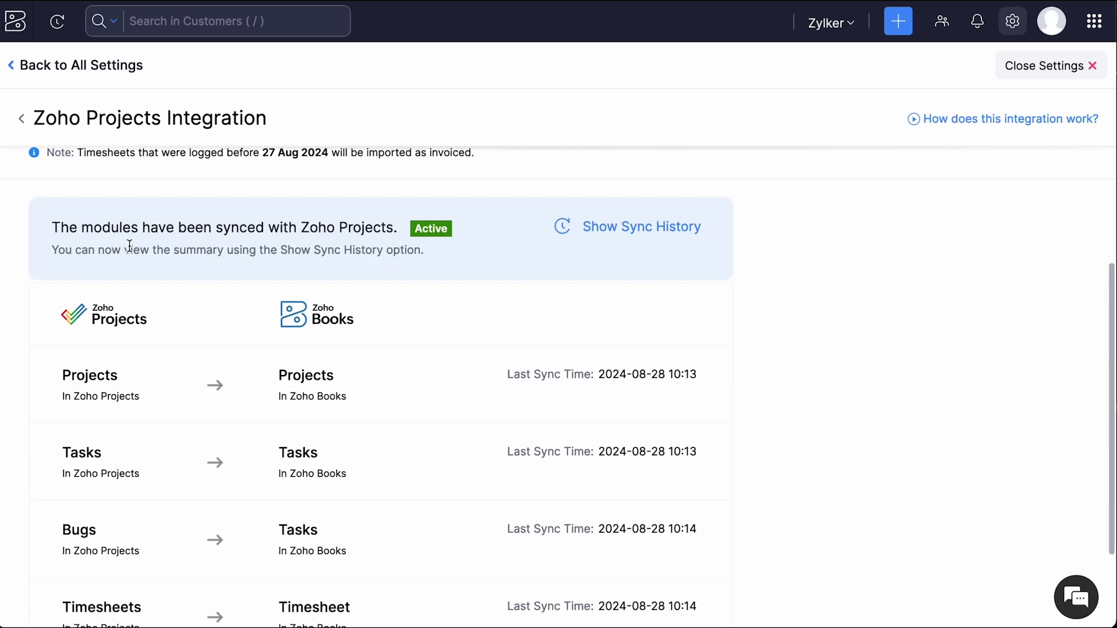
pyautogui.click(617, 390)
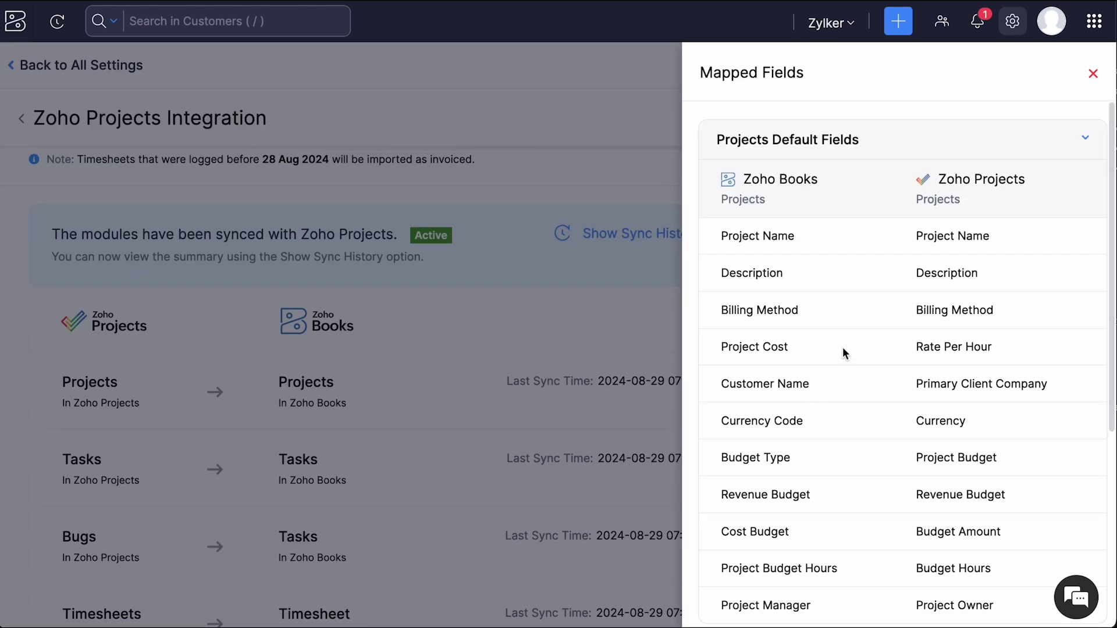
pyautogui.scroll(-1, 843, 352)
pyautogui.scroll(-5, 843, 347)
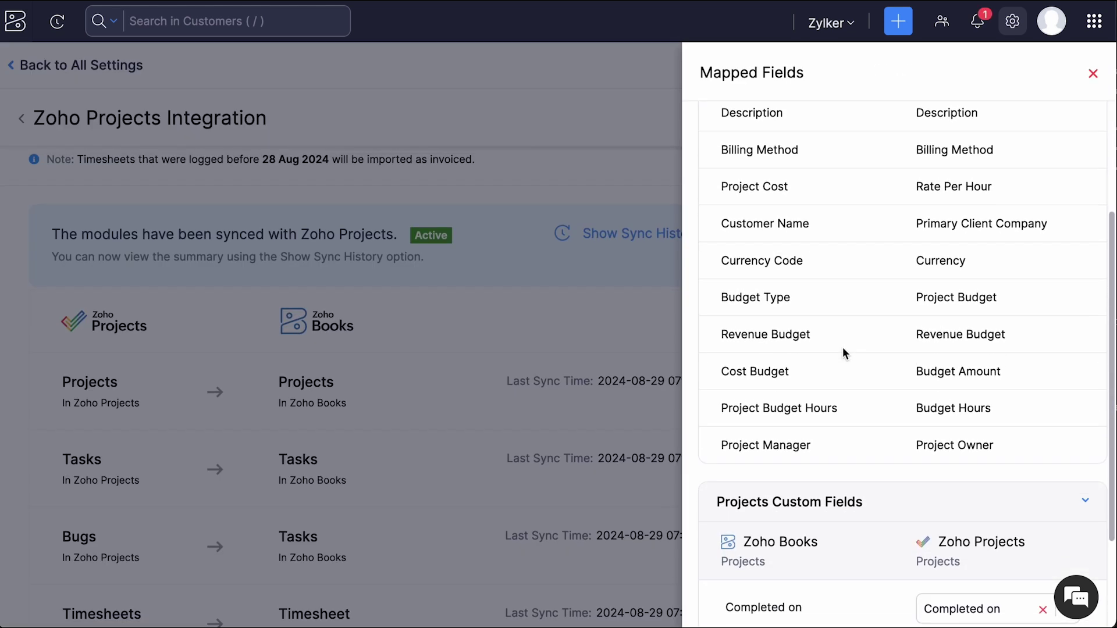
pyautogui.click(1017, 483)
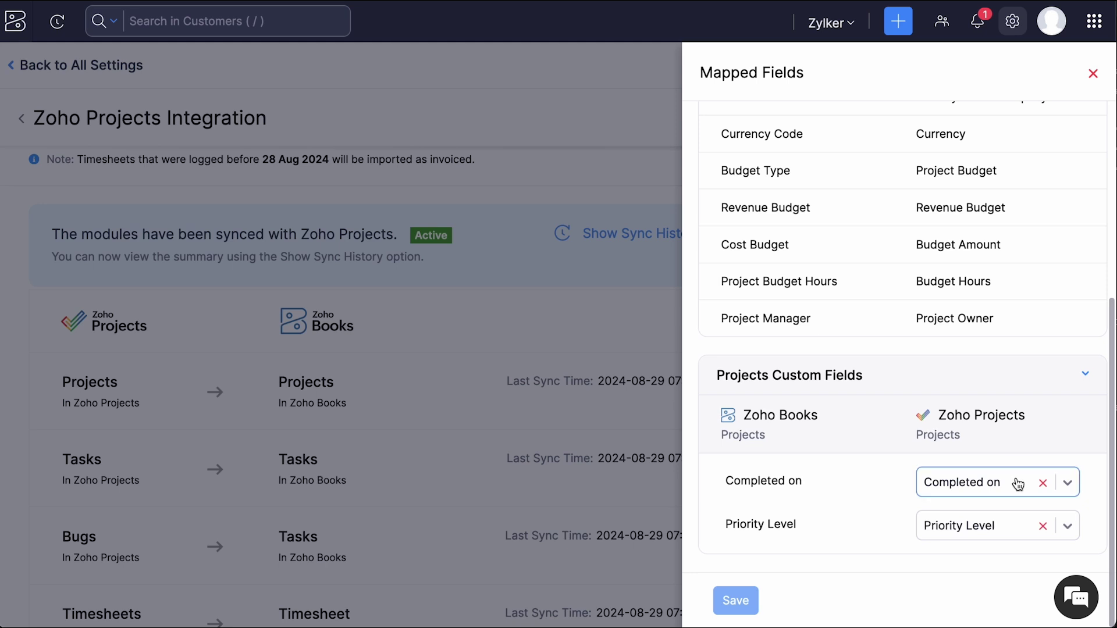
pyautogui.click(1018, 483)
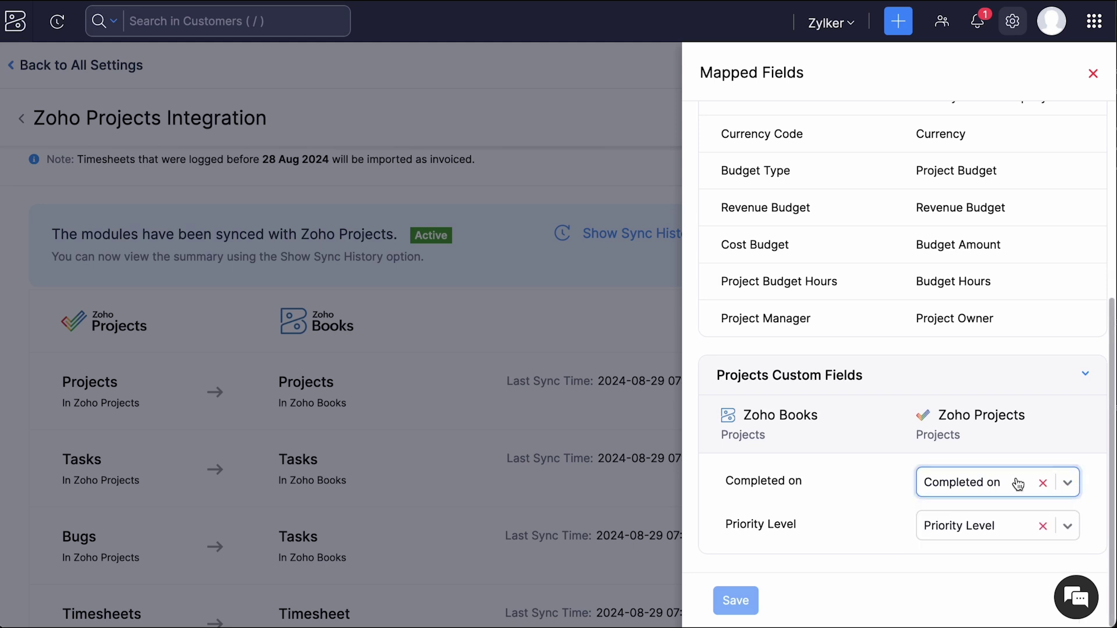
pyautogui.click(1014, 523)
pyautogui.click(1014, 523)
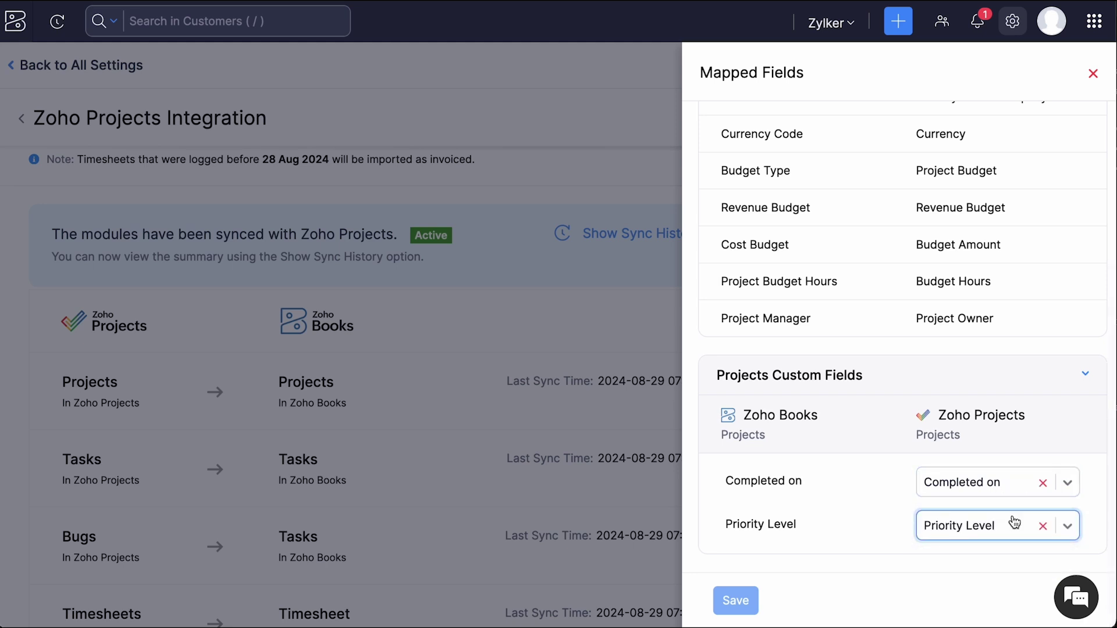
pyautogui.click(1093, 76)
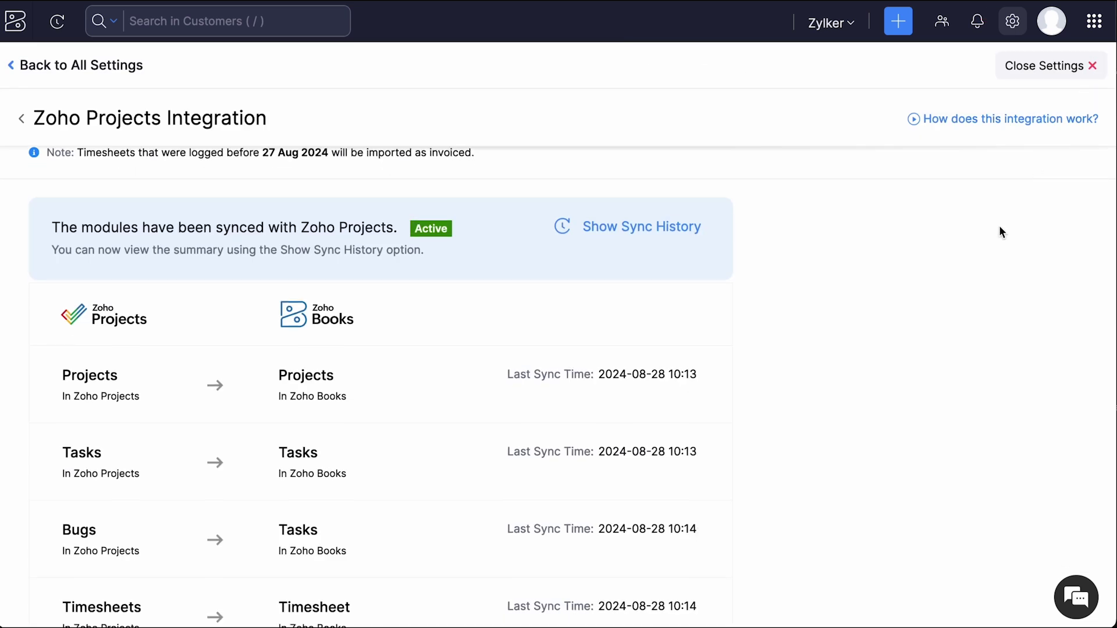
# Run an instant sync between Zoho Books and Zoho Projects
pyautogui.scroll(3, 999, 231)
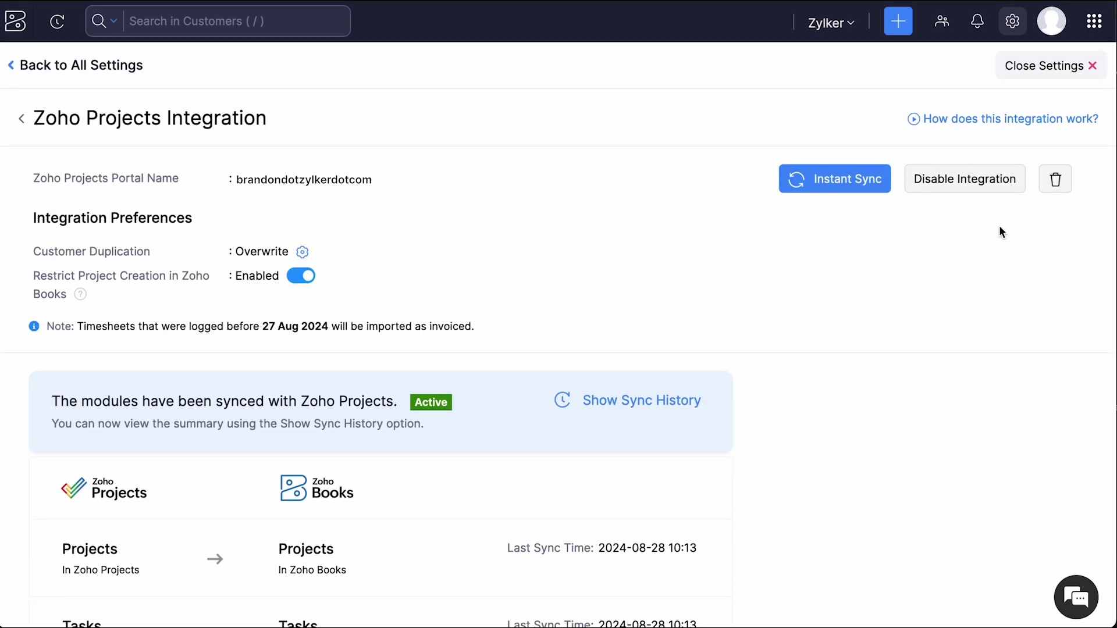
pyautogui.click(883, 190)
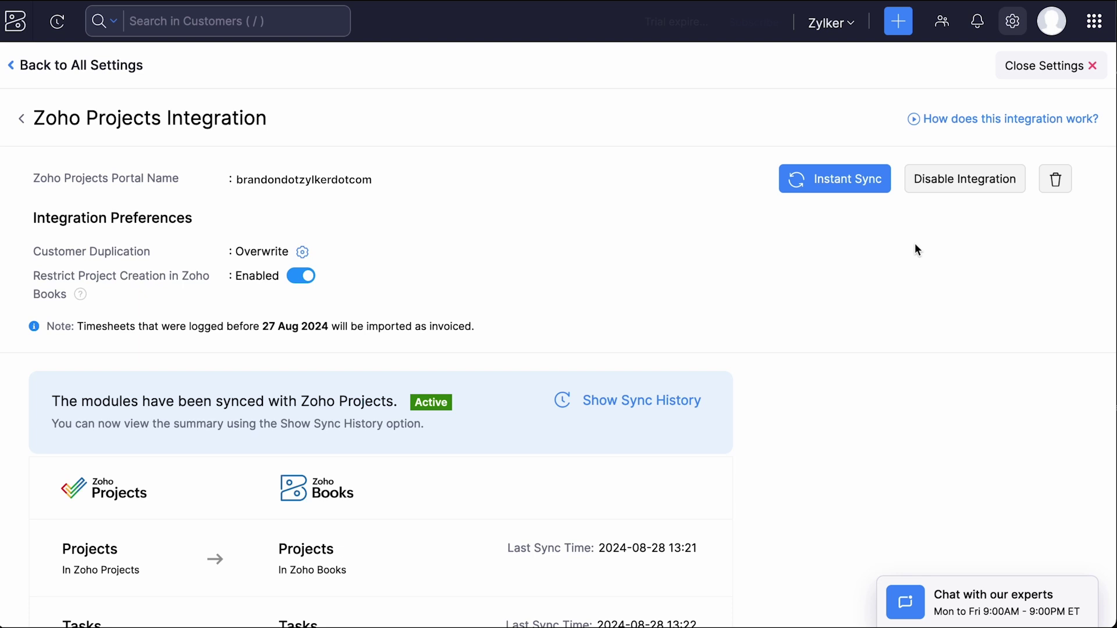
# Disable the Zoho Projects integration and delete it, confirming both actions
pyautogui.click(936, 180)
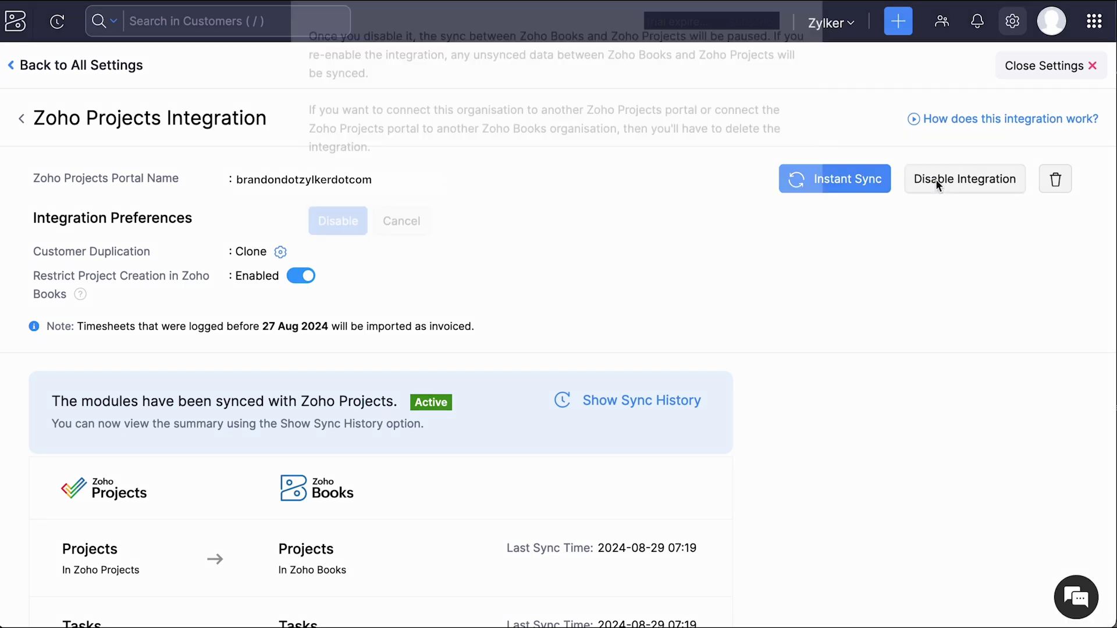
pyautogui.click(339, 257)
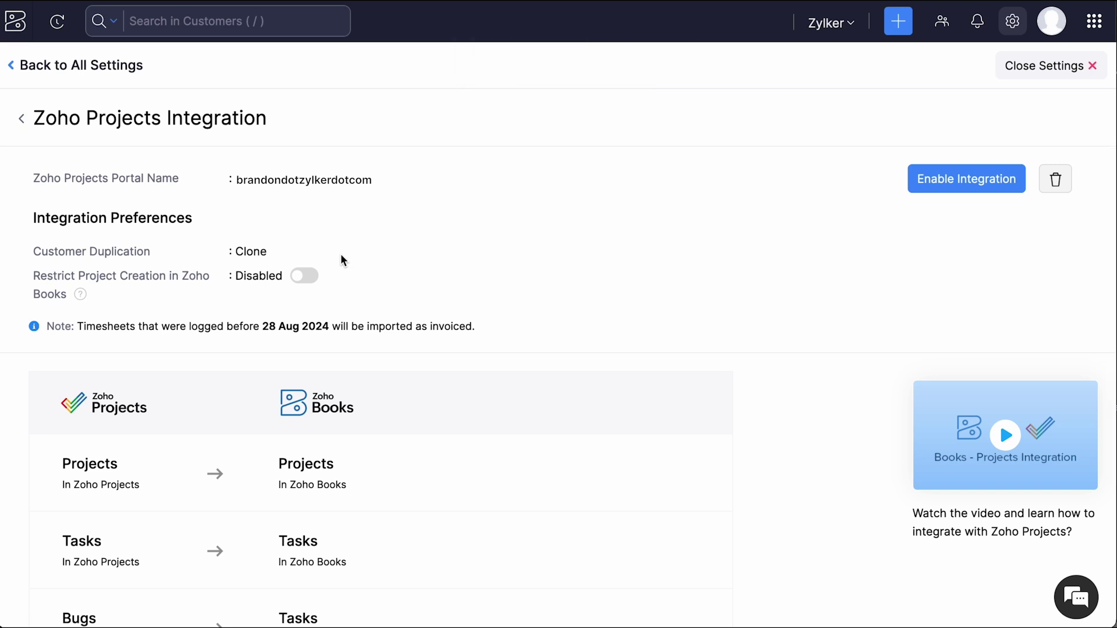
pyautogui.click(1055, 182)
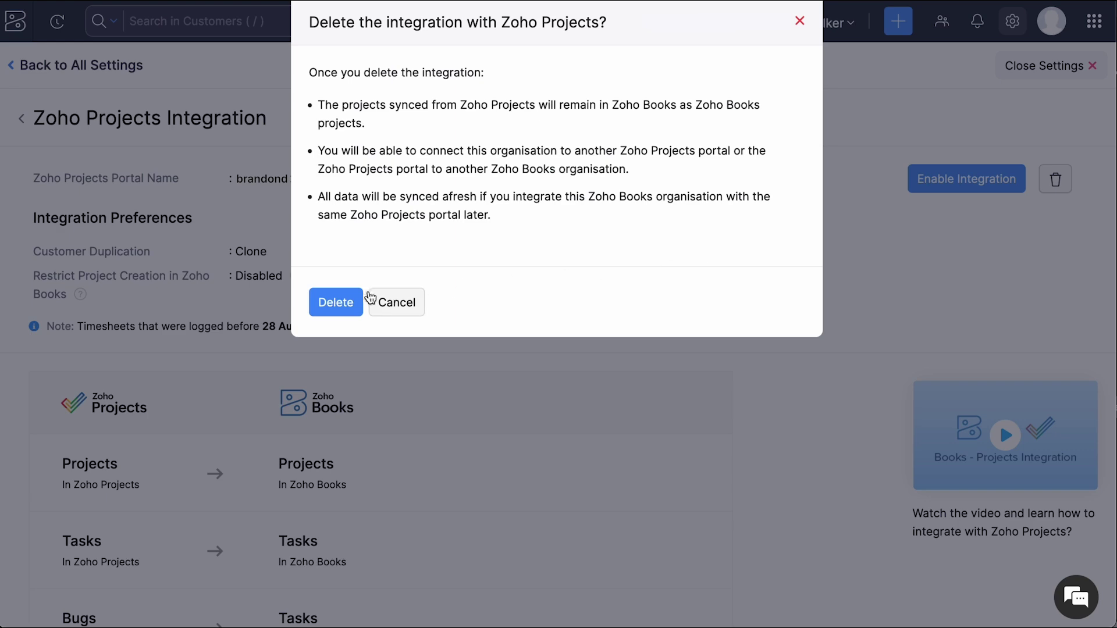
pyautogui.click(346, 298)
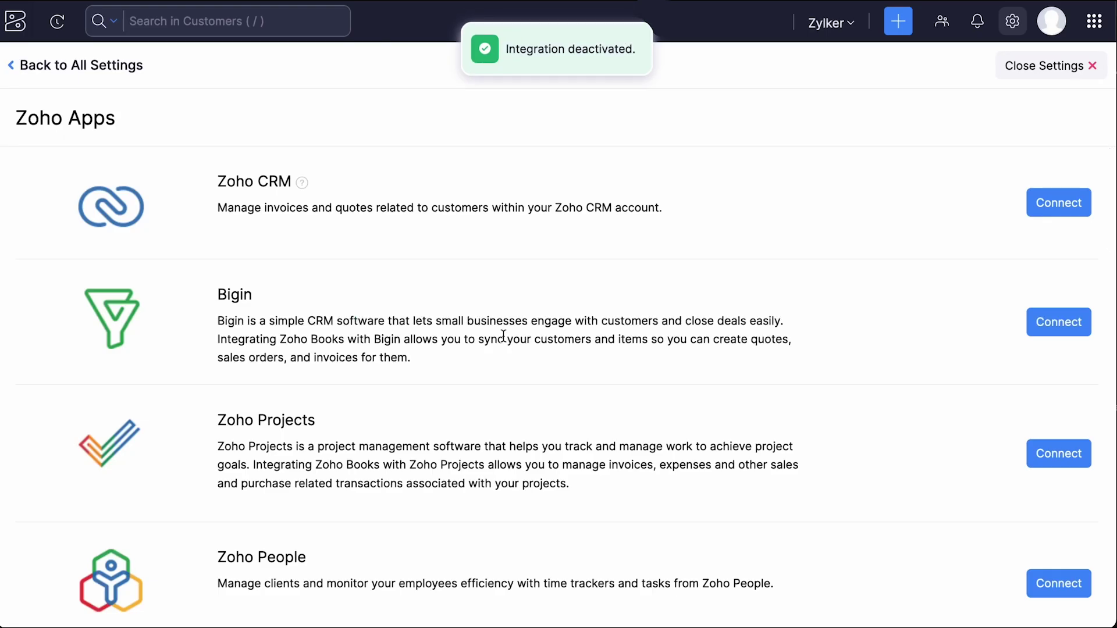